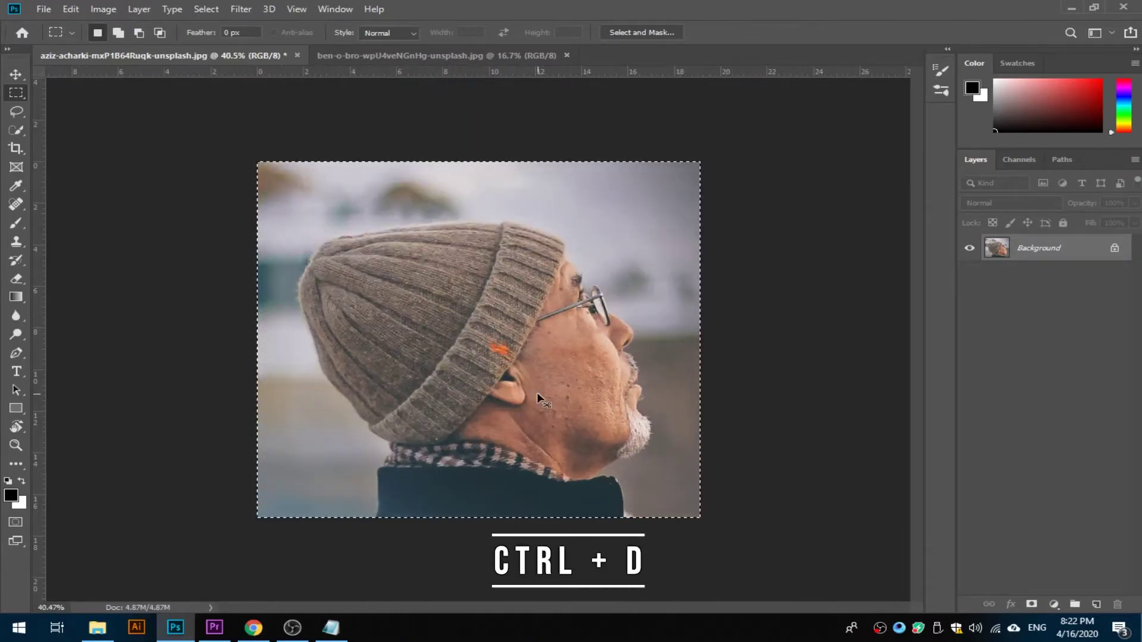
- Clear the selection on the portrait photo and unlock its Background layer
{"action": "key", "text": "ctrl+d"}
{"action": "key", "text": "ctrl+0"}
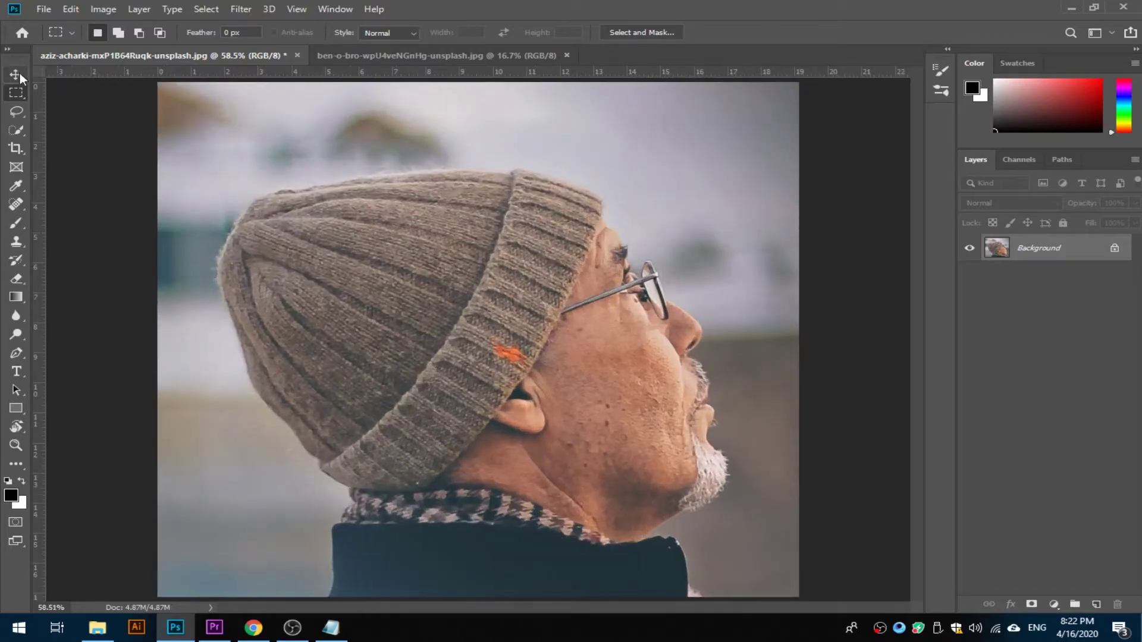
{"action": "key", "text": "v"}
{"action": "left_click_drag", "start_coordinate": [732, 388], "coordinate": [792, 404]}
{"action": "left_click_drag", "start_coordinate": [773, 359], "coordinate": [693, 333]}
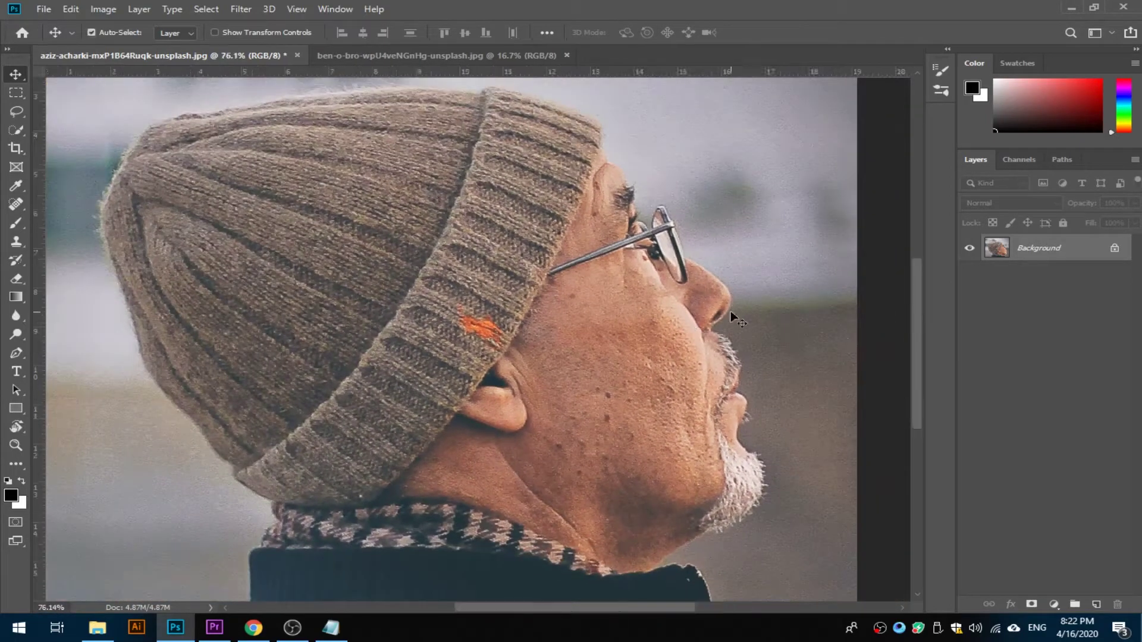
{"action": "left_click", "coordinate": [1114, 249]}
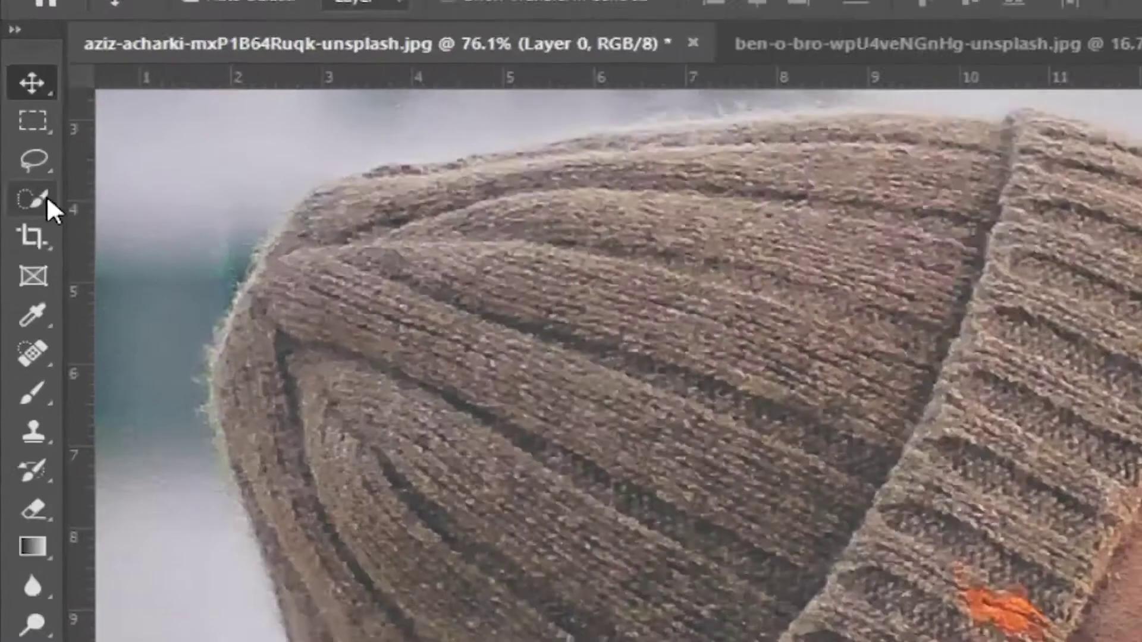
- Select the man's beanie, face, scarf and jacket with the Quick Selection tool
{"action": "left_click", "coordinate": [21, 131]}
{"action": "mouse_move", "coordinate": [443, 281]}
{"action": "left_mouse_down"}
{"action": "mouse_move", "coordinate": [426, 269]}
{"action": "mouse_move", "coordinate": [371, 282]}
{"action": "mouse_move", "coordinate": [509, 400]}
{"action": "mouse_move", "coordinate": [553, 357]}
{"action": "left_mouse_up"}
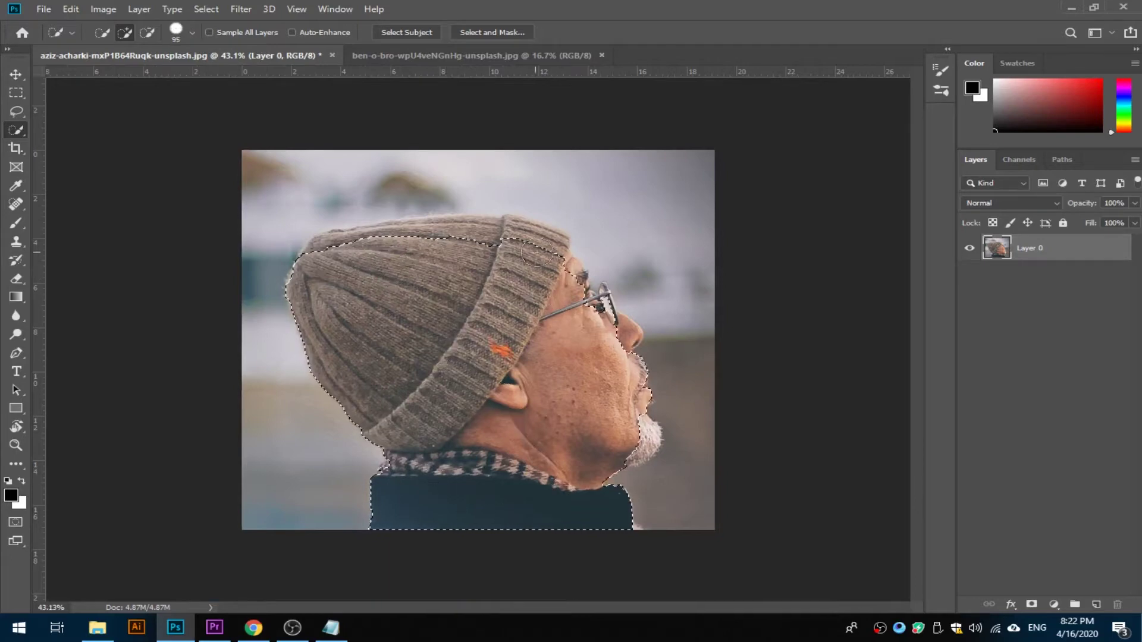
{"action": "left_click_drag", "start_coordinate": [296, 325], "coordinate": [312, 333]}
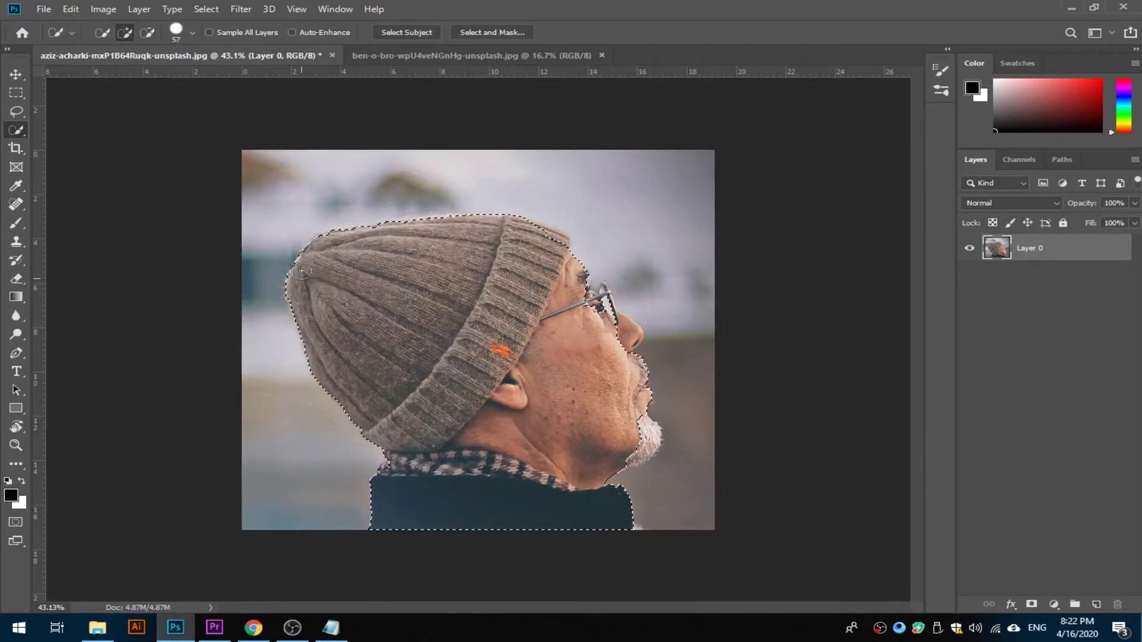
{"action": "left_click_drag", "start_coordinate": [560, 318], "coordinate": [648, 321]}
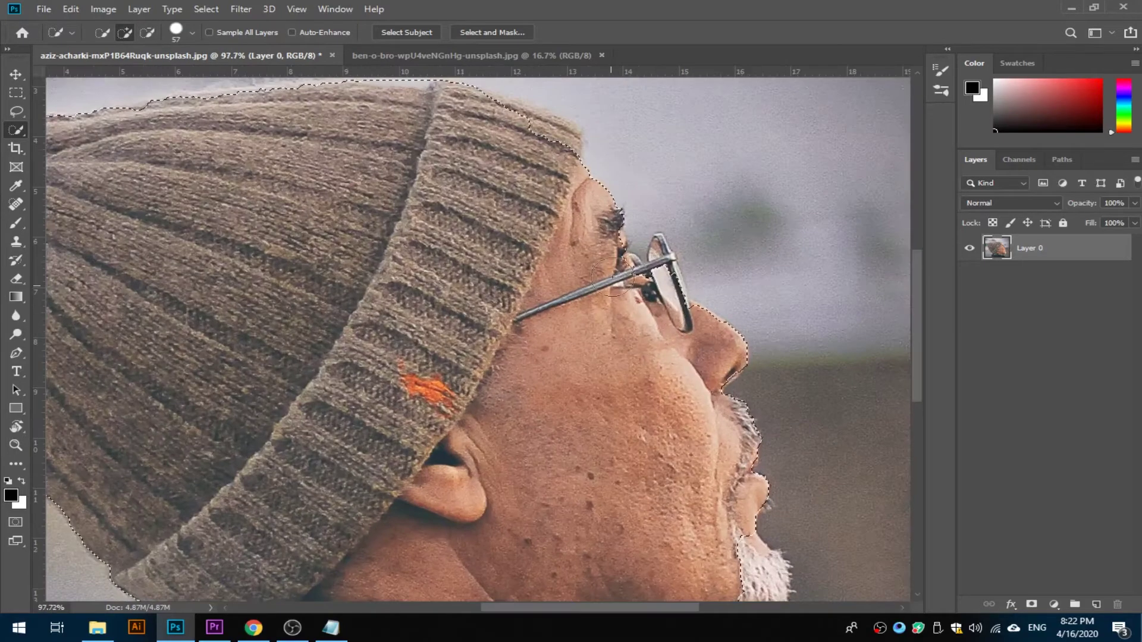
- Refine the selection edges around the beanie, beard and eyeglasses, adding the missed lens and frame areas
{"action": "scroll", "coordinate": [518, 126], "scroll_direction": "down", "scroll_amount": 5}
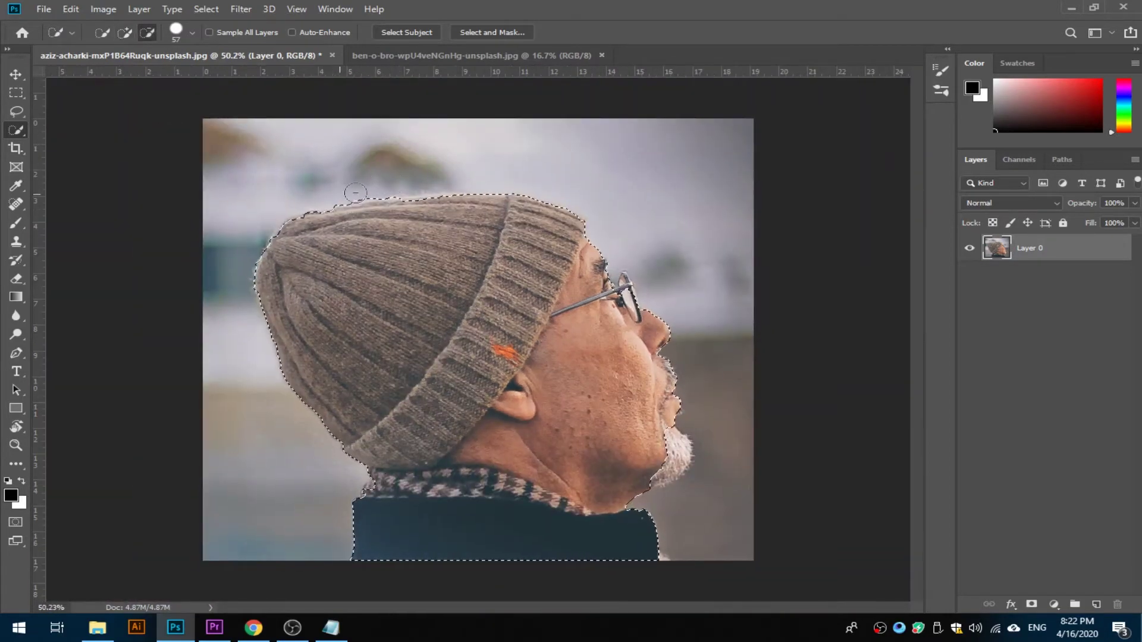
{"action": "scroll", "coordinate": [610, 484], "scroll_direction": "up", "scroll_amount": 5}
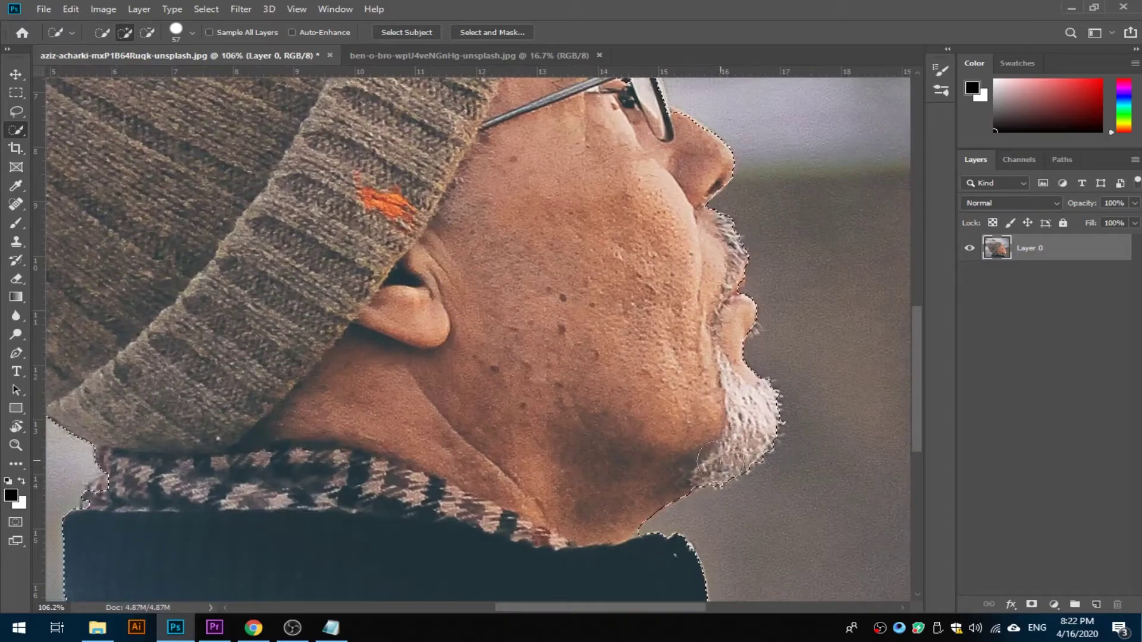
{"action": "scroll", "coordinate": [737, 437], "scroll_direction": "down", "scroll_amount": 4}
{"action": "scroll", "coordinate": [527, 350], "scroll_direction": "up", "scroll_amount": 6}
{"action": "left_click_drag", "start_coordinate": [539, 349], "coordinate": [495, 312], "text": "alt"}
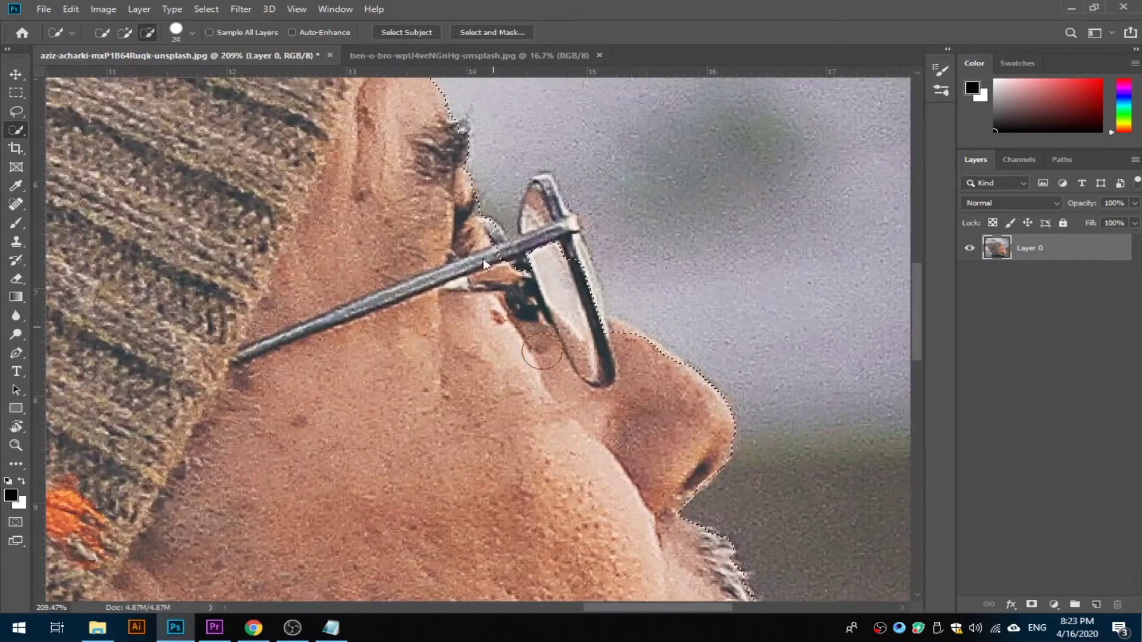
{"action": "mouse_move", "coordinate": [550, 241]}
{"action": "left_mouse_down"}
{"action": "mouse_move", "coordinate": [540, 210]}
{"action": "mouse_move", "coordinate": [529, 241]}
{"action": "mouse_move", "coordinate": [485, 205]}
{"action": "mouse_move", "coordinate": [495, 193]}
{"action": "left_mouse_up"}
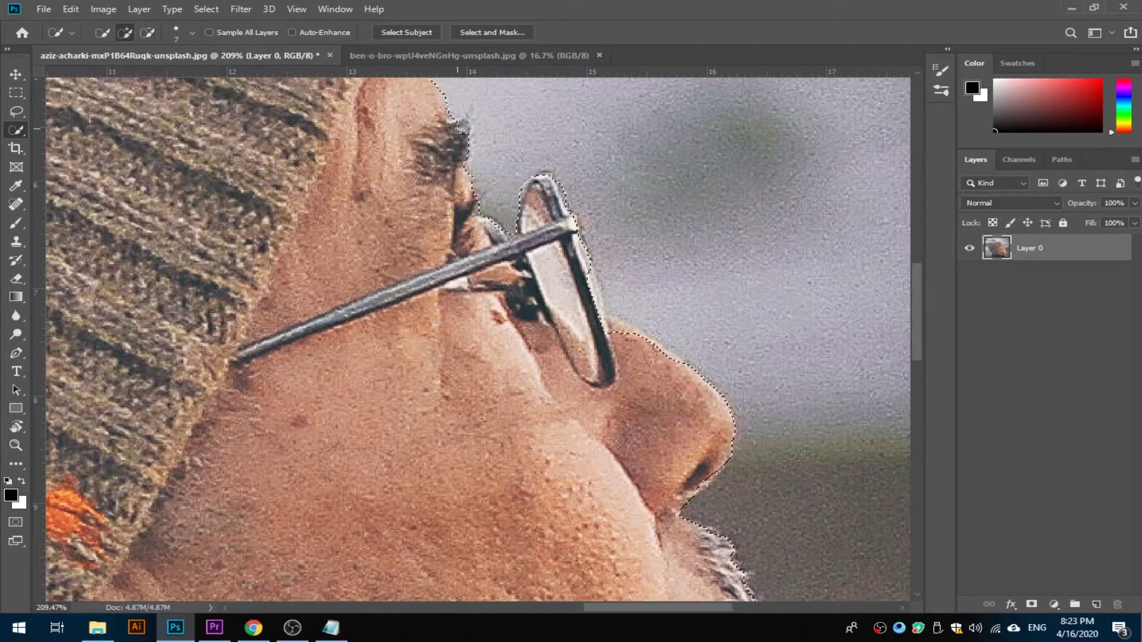
{"action": "scroll", "coordinate": [727, 455], "scroll_direction": "down", "scroll_amount": 6}
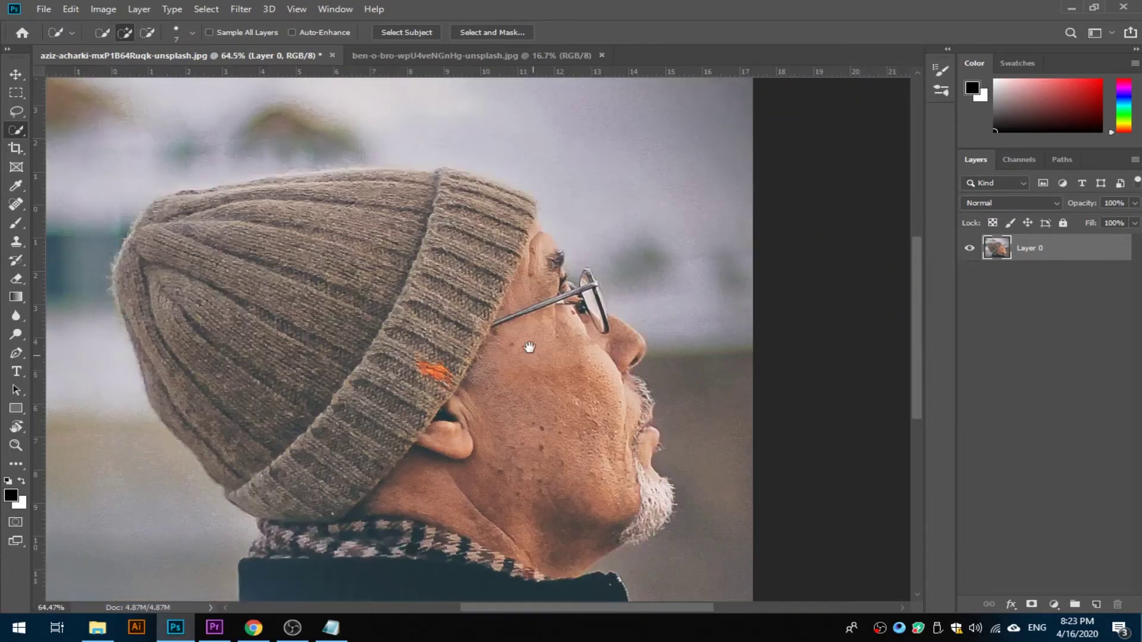
{"action": "left_click_drag", "start_coordinate": [549, 492], "coordinate": [520, 475], "text": "ctrl"}
{"action": "key", "text": "ctrl+z"}
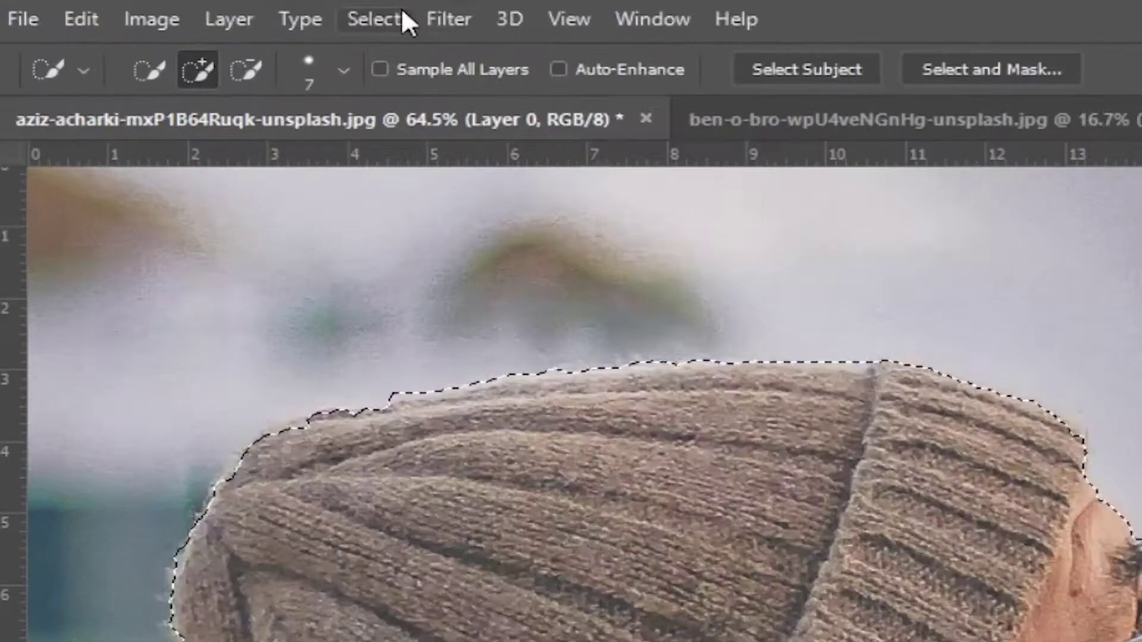
- Refine the selection in Select and Mask with Smart Radius 4 px, Smooth 13, Feather 2.2 px, Shift Edge -10%, output to New Layer with Layer Mask
{"action": "left_click", "coordinate": [206, 9]}
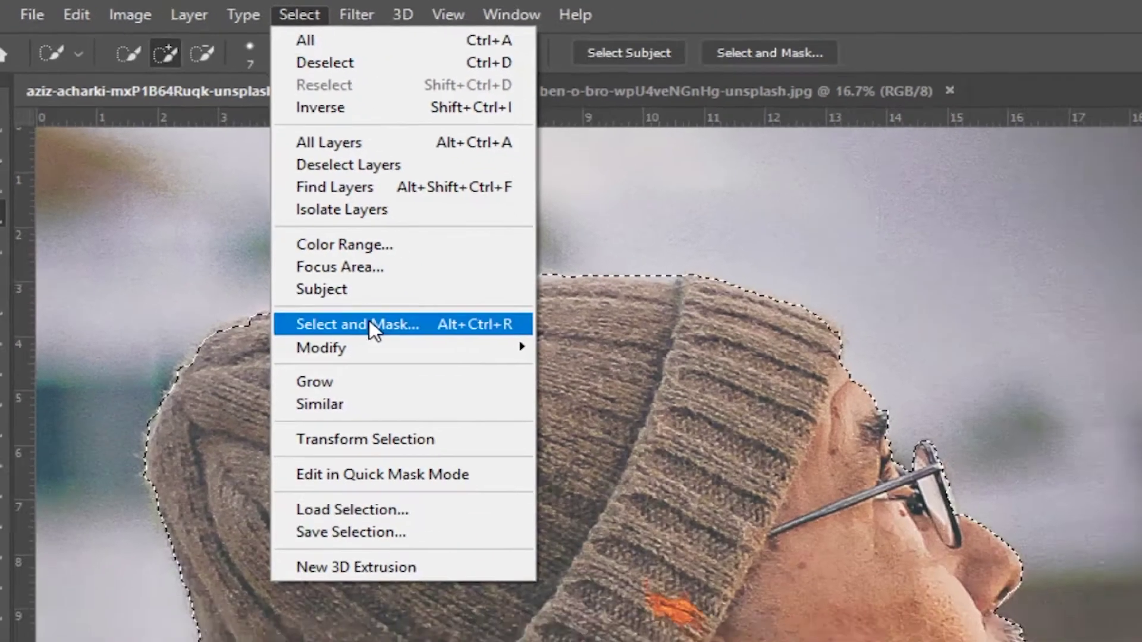
{"action": "left_click", "coordinate": [466, 423]}
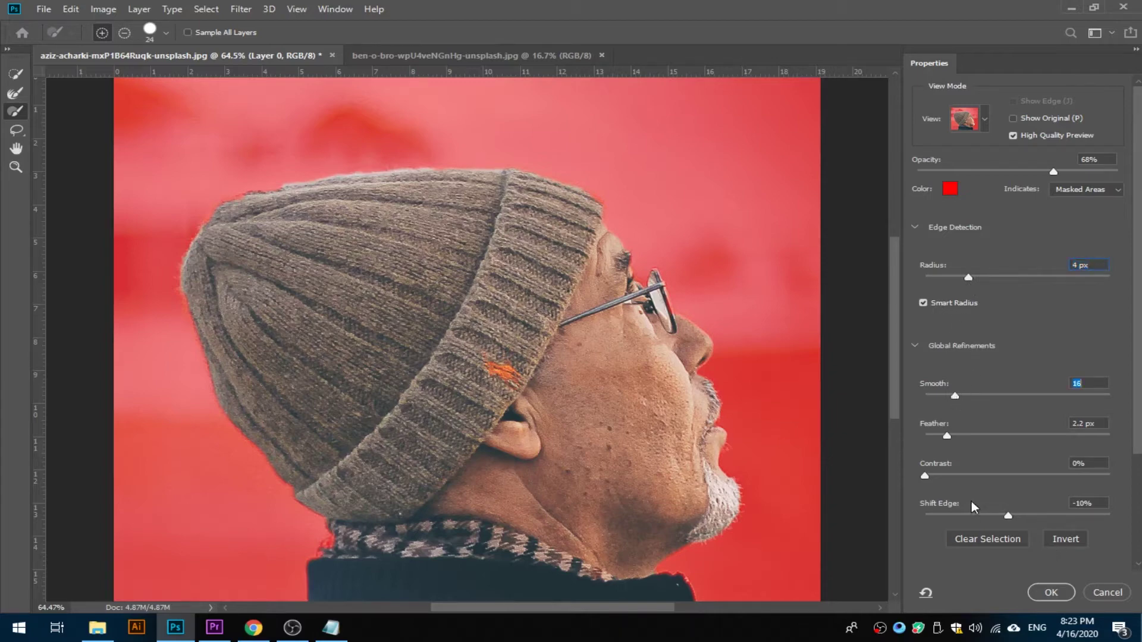
{"action": "scroll", "coordinate": [981, 460], "scroll_direction": "down", "scroll_amount": 3}
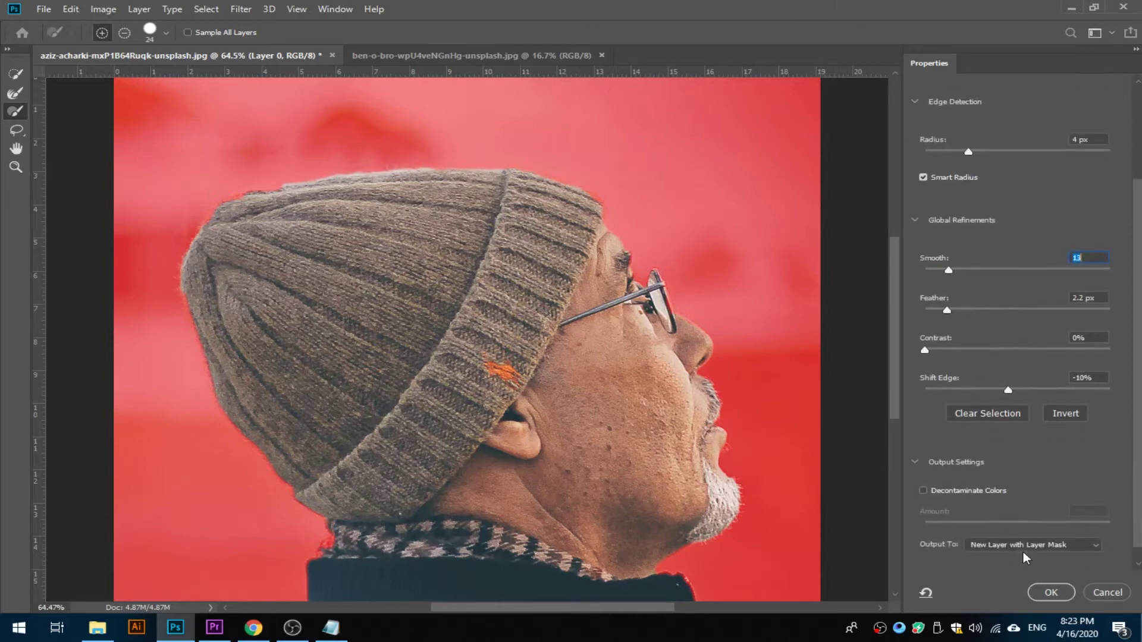
{"action": "left_click", "coordinate": [1052, 591]}
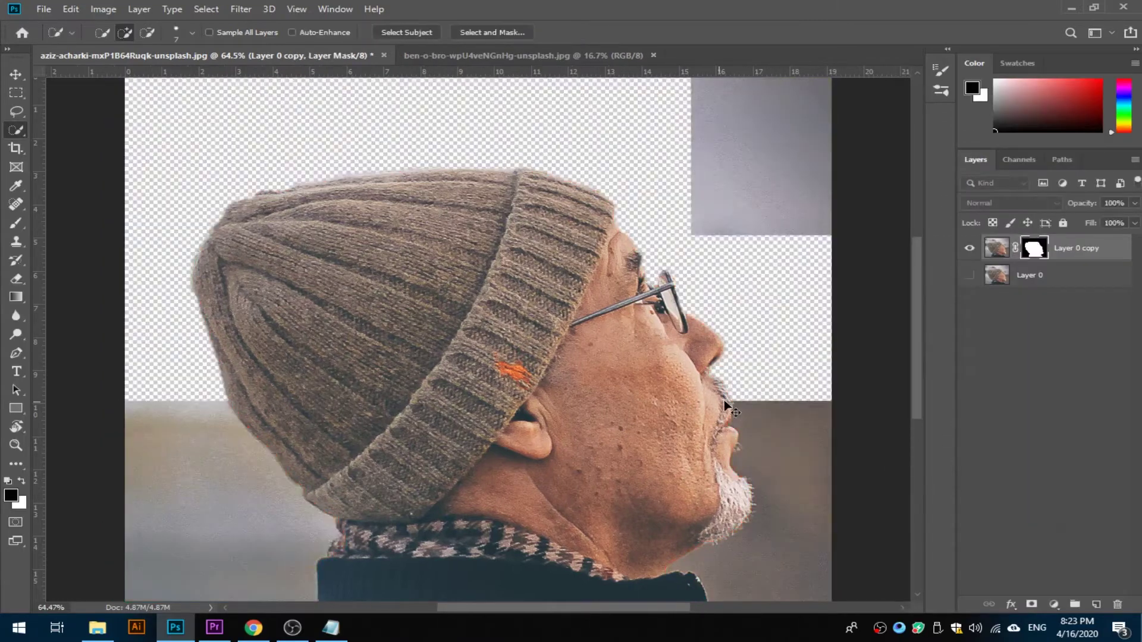
- Compare the masked cut-out with the original photo by temporarily showing Layer 0
{"action": "left_click_drag", "start_coordinate": [722, 400], "coordinate": [697, 373]}
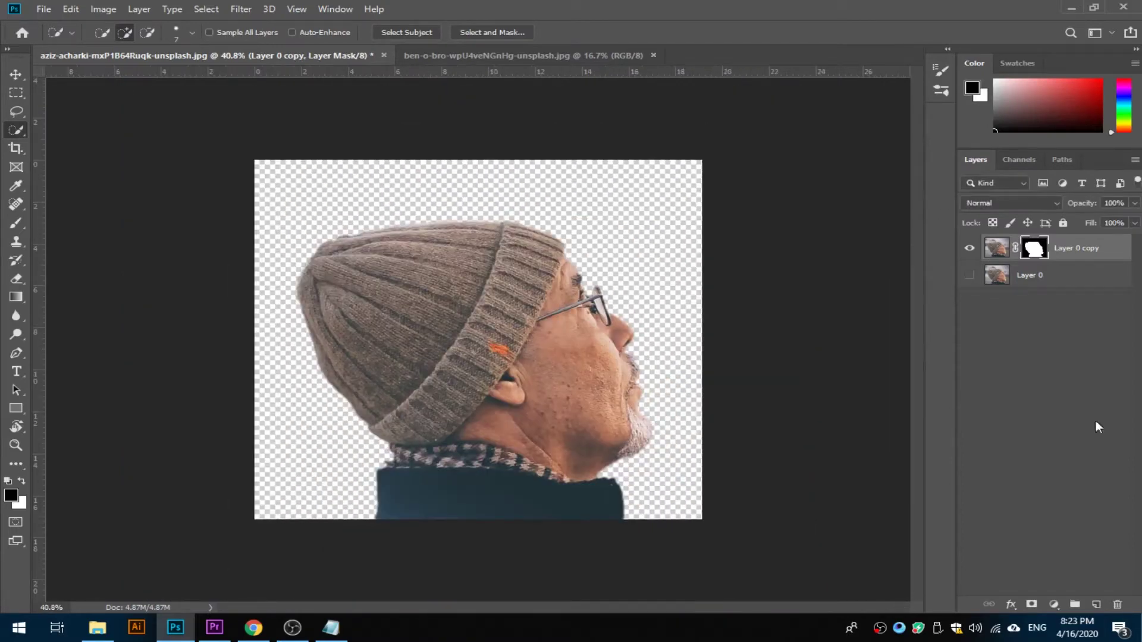
{"action": "left_click", "coordinate": [969, 276]}
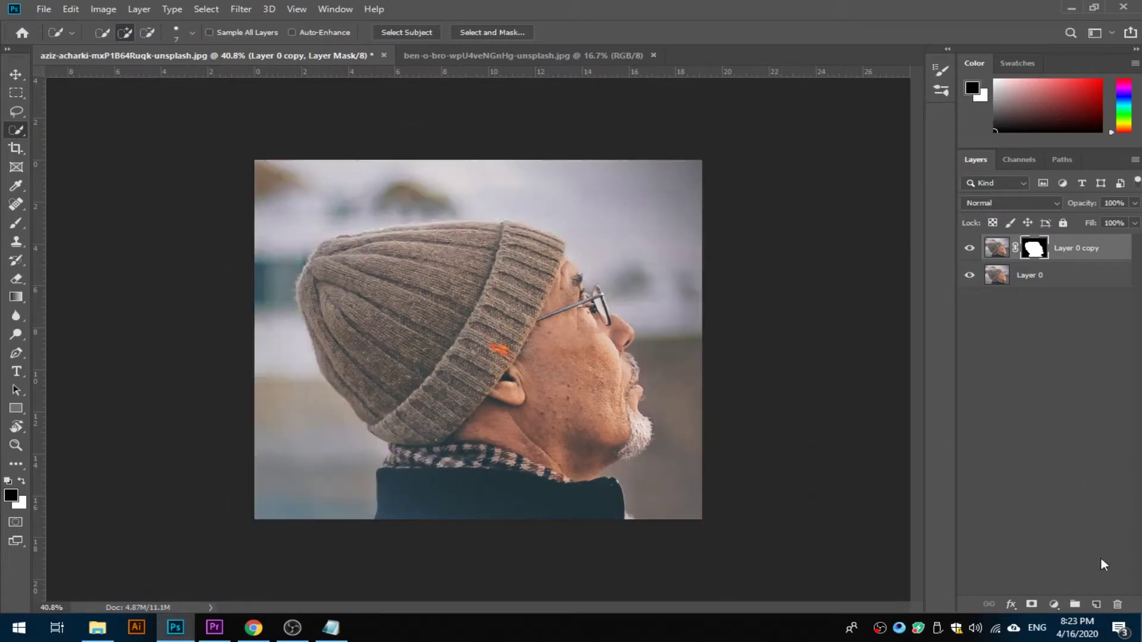
{"action": "left_click", "coordinate": [970, 275]}
- Add a white (ffffff) Solid Color fill layer and bring the masked portrait layer, Layer 0 copy, to the top of the stack
{"action": "left_click", "coordinate": [1054, 604]}
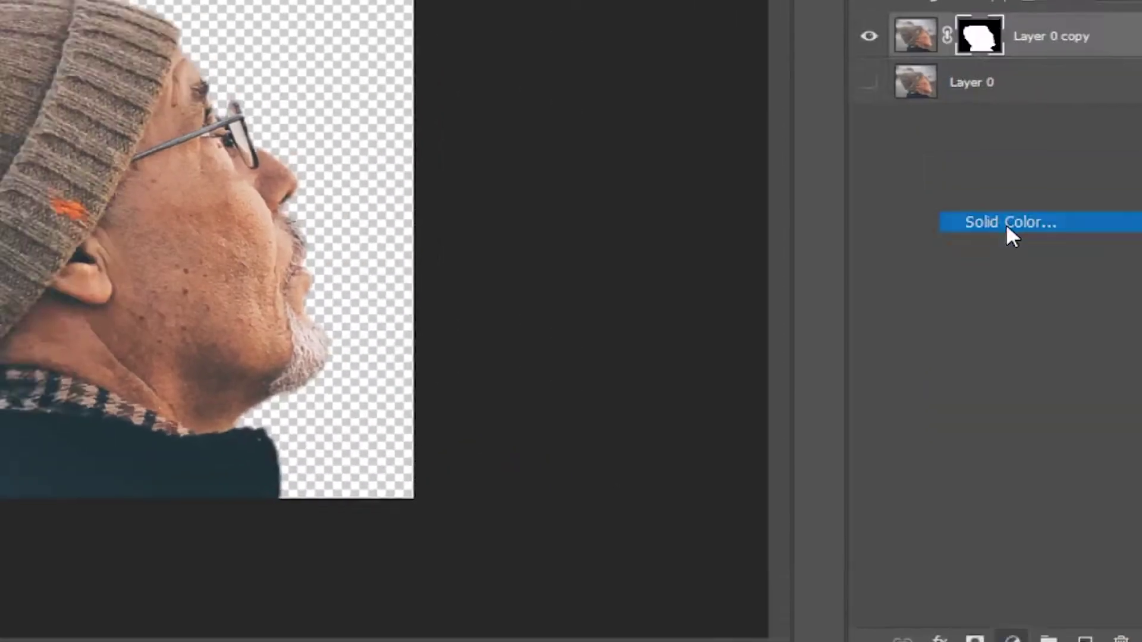
{"action": "left_click", "coordinate": [994, 110]}
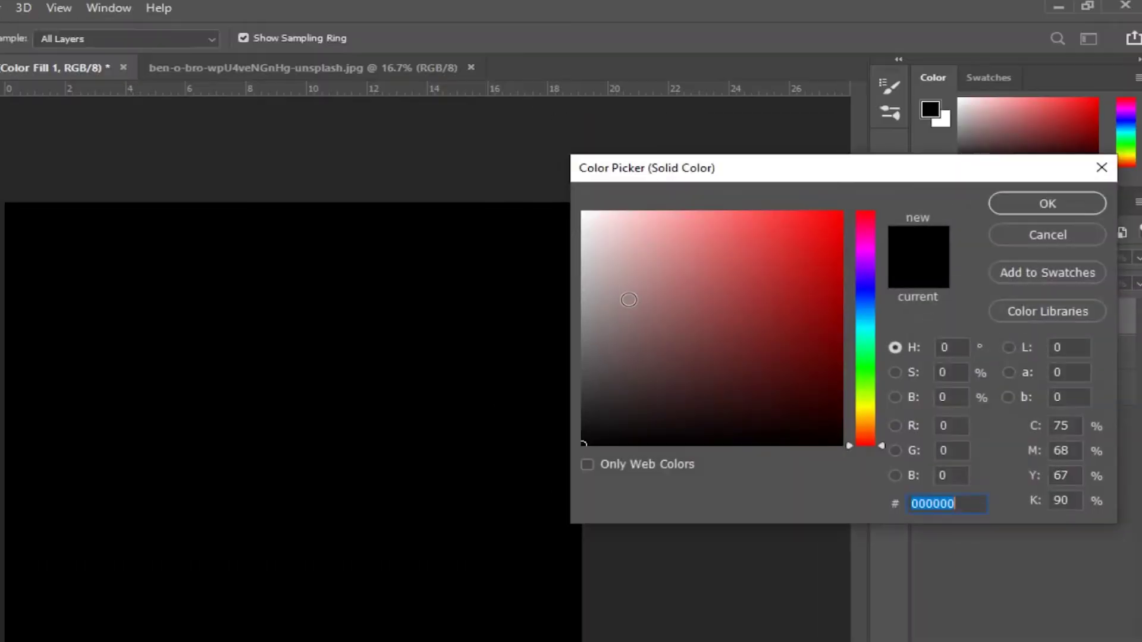
{"action": "type", "text": "ffffff"}
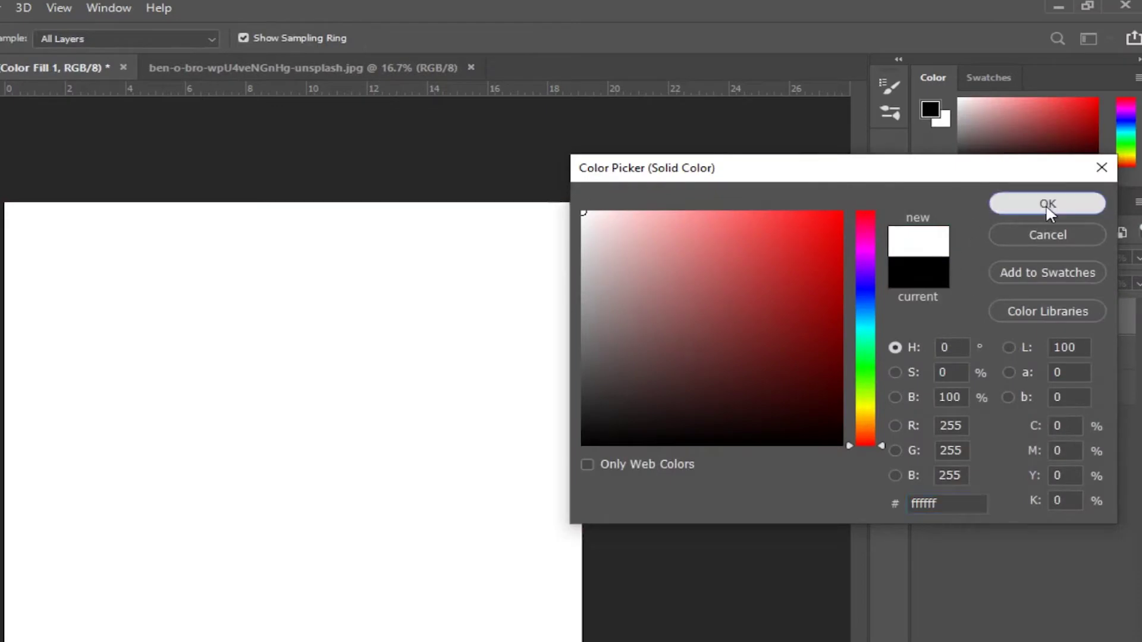
{"action": "left_click", "coordinate": [1047, 203]}
{"action": "left_click", "coordinate": [1071, 278]}
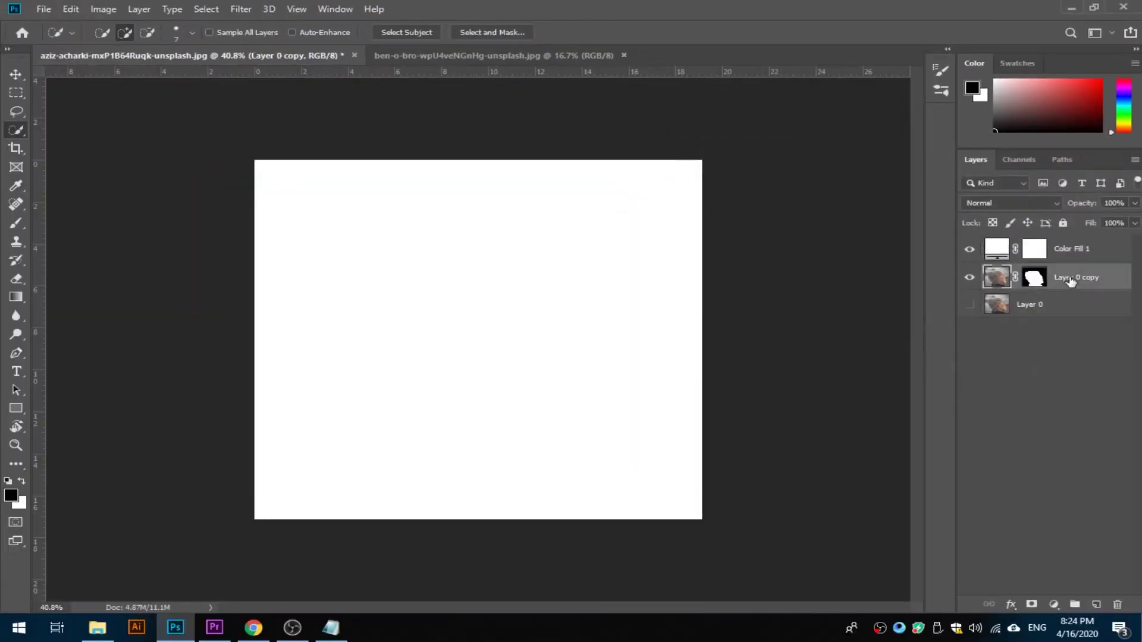
{"action": "key", "text": "ctrl+shift+bracketright"}
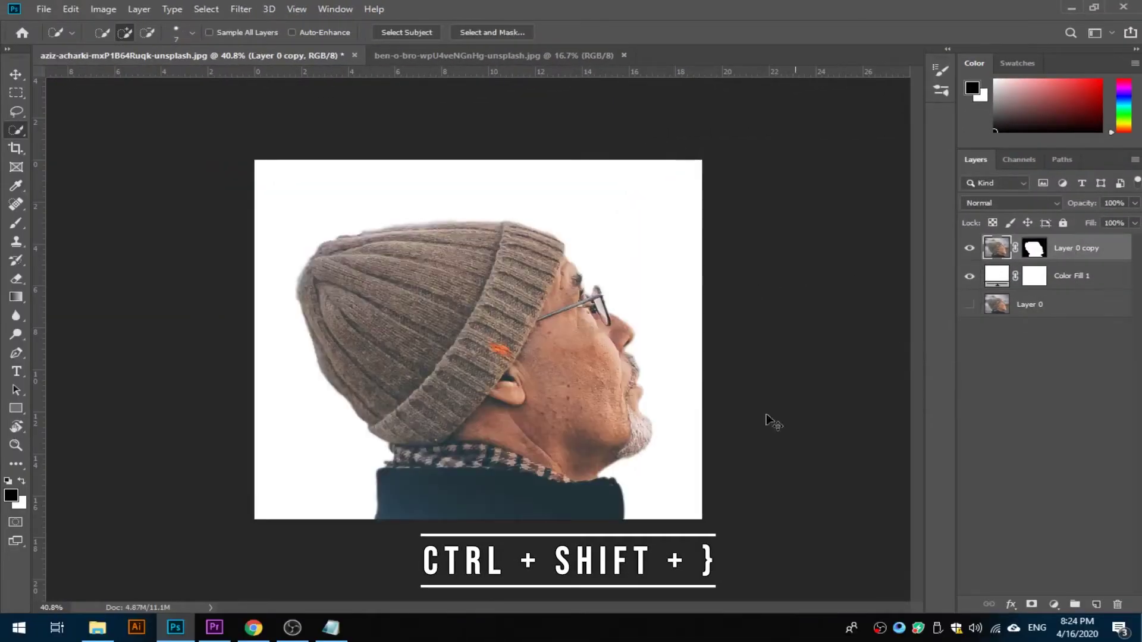
{"action": "scroll", "coordinate": [770, 420], "scroll_direction": "up", "scroll_amount": 3}
{"action": "scroll", "coordinate": [774, 378], "scroll_direction": "down", "scroll_amount": 3}
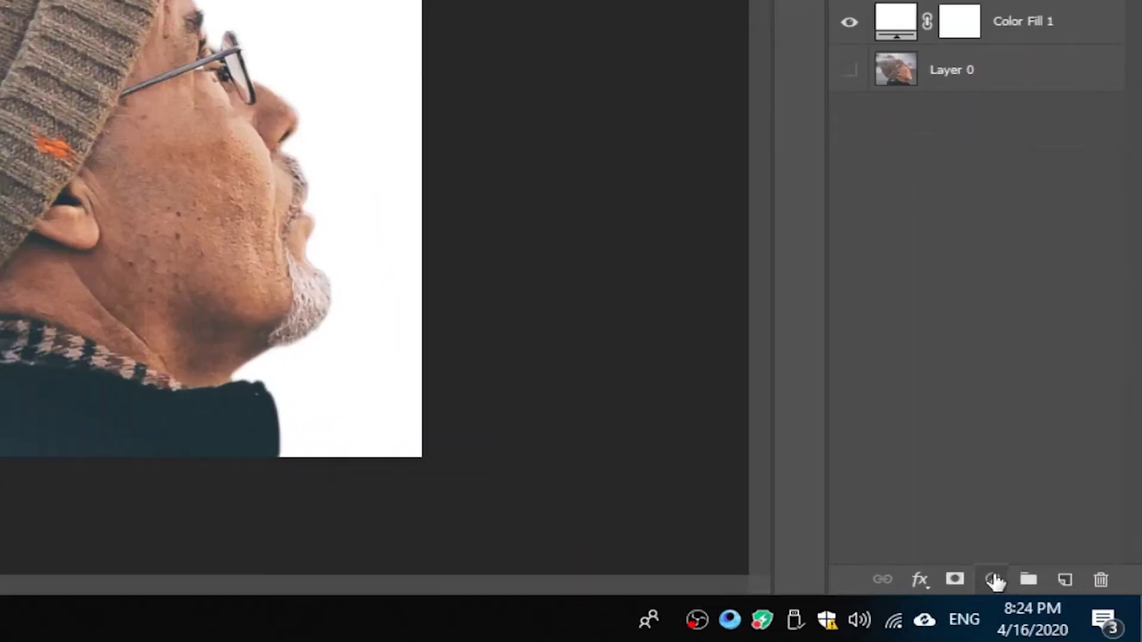
- Add a Black & White adjustment layer with the Default preset and clip it to the masked portrait layer
{"action": "left_click", "coordinate": [1054, 604]}
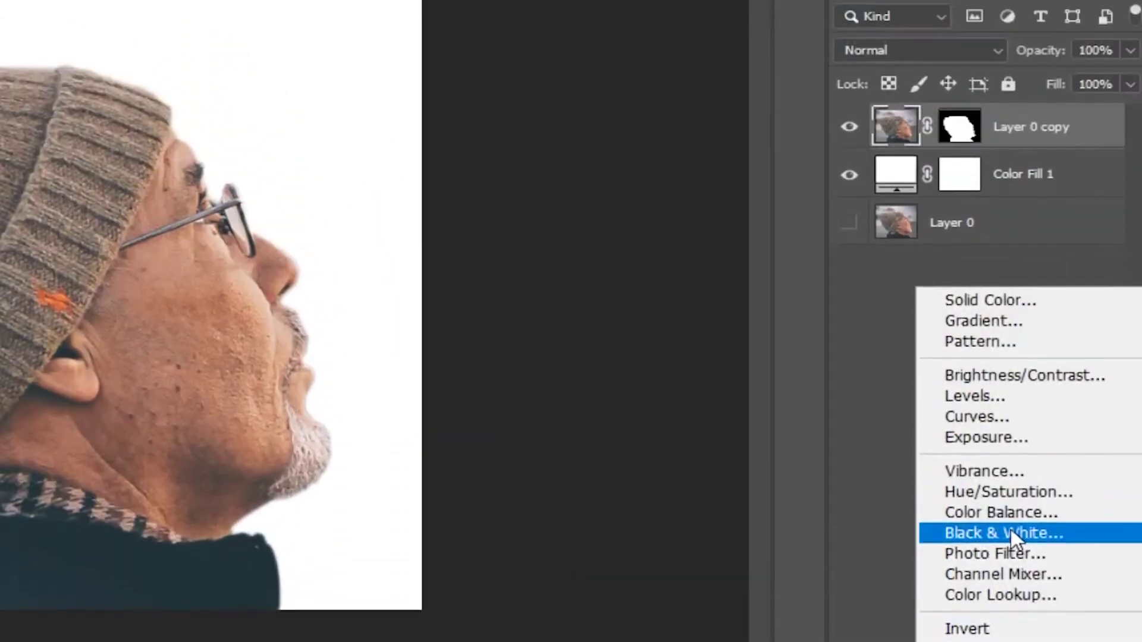
{"action": "left_click", "coordinate": [1010, 384]}
{"action": "left_click_drag", "start_coordinate": [526, 85], "coordinate": [639, 85]}
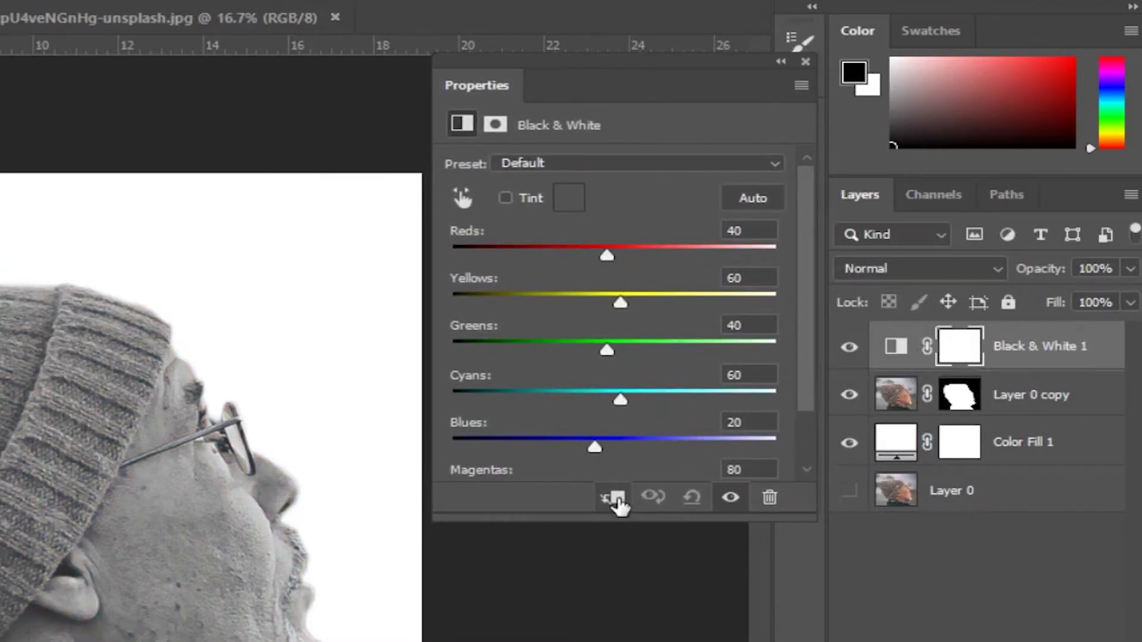
{"action": "left_click", "coordinate": [615, 498]}
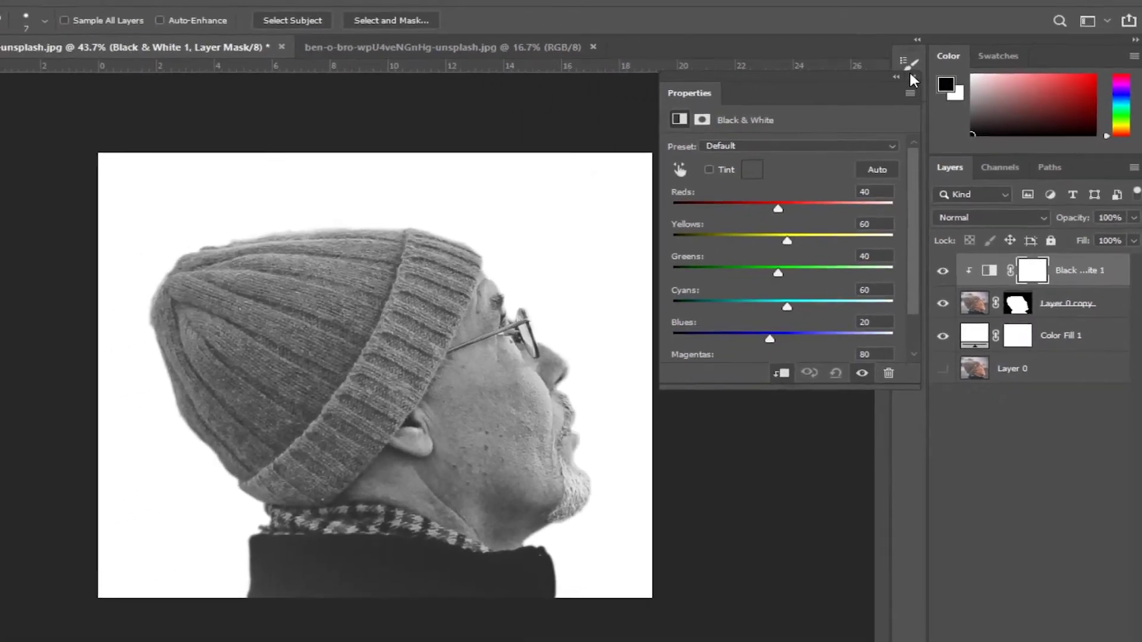
{"action": "left_click", "coordinate": [912, 76]}
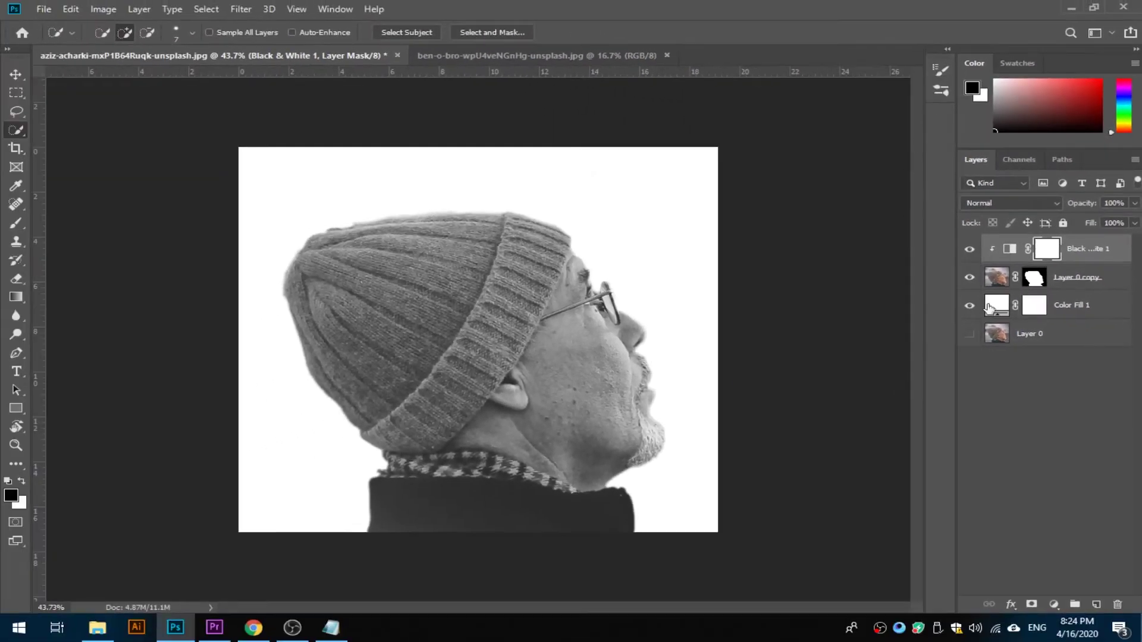
- Add a Curves adjustment layer clipped to the portrait and pull the RGB curve's midpoint down to darken the midtones
{"action": "left_click", "coordinate": [1054, 604]}
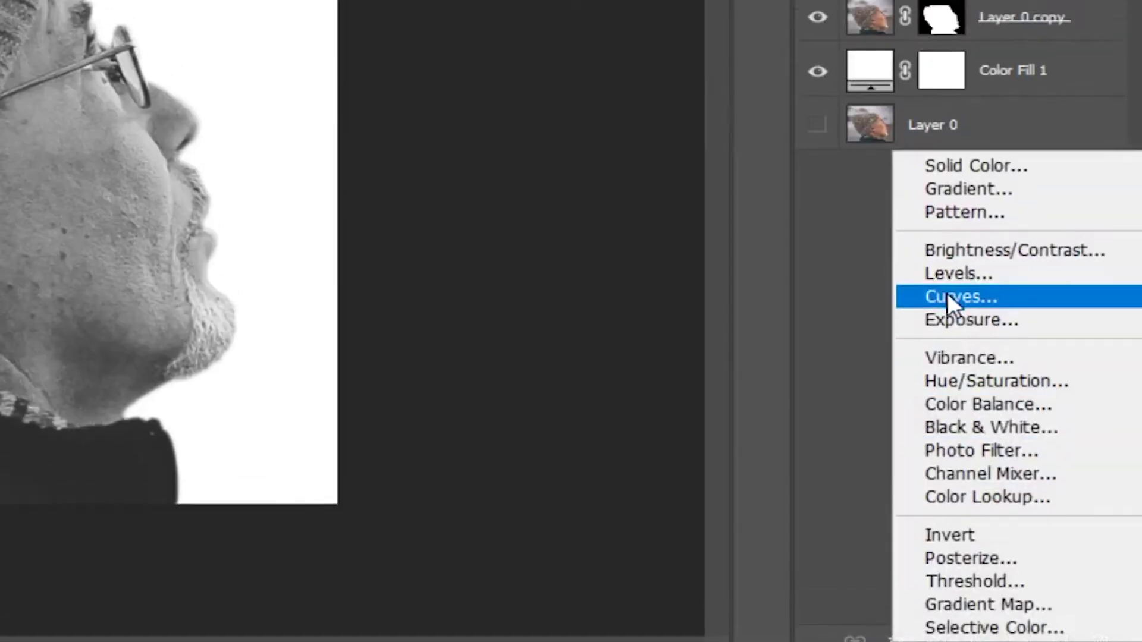
{"action": "left_click", "coordinate": [946, 281]}
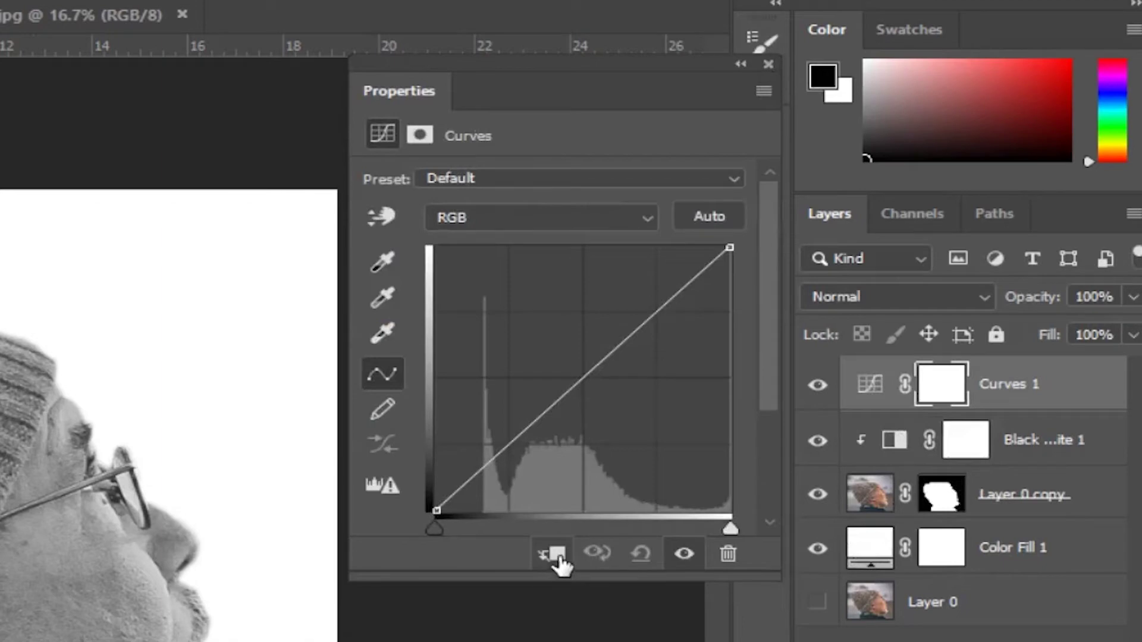
{"action": "left_click", "coordinate": [555, 559]}
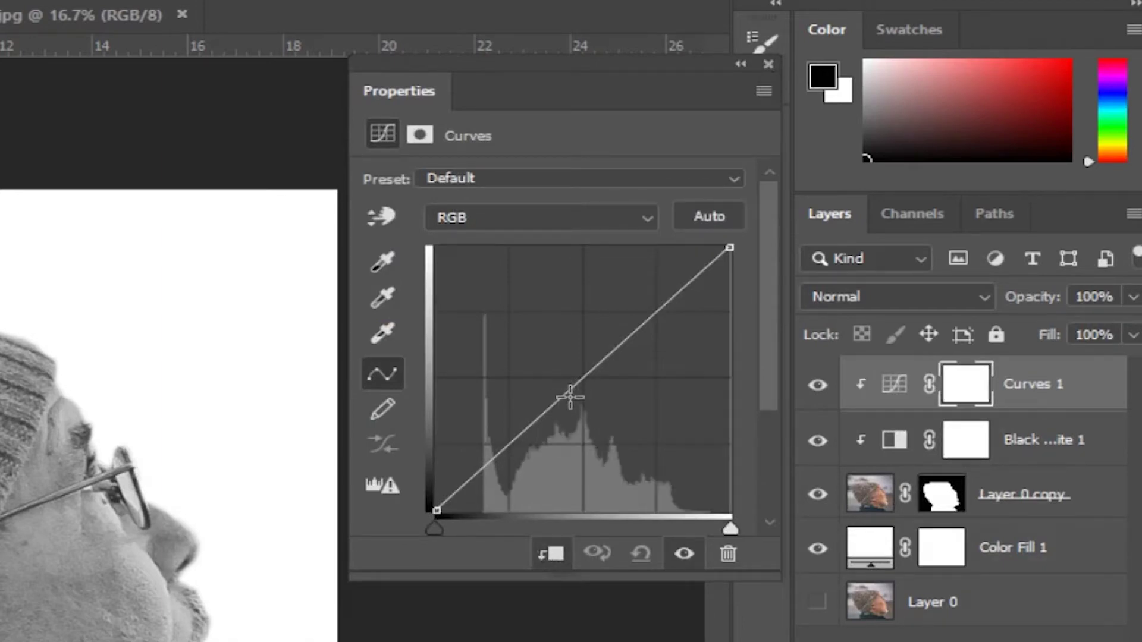
{"action": "left_click_drag", "start_coordinate": [568, 397], "coordinate": [579, 427]}
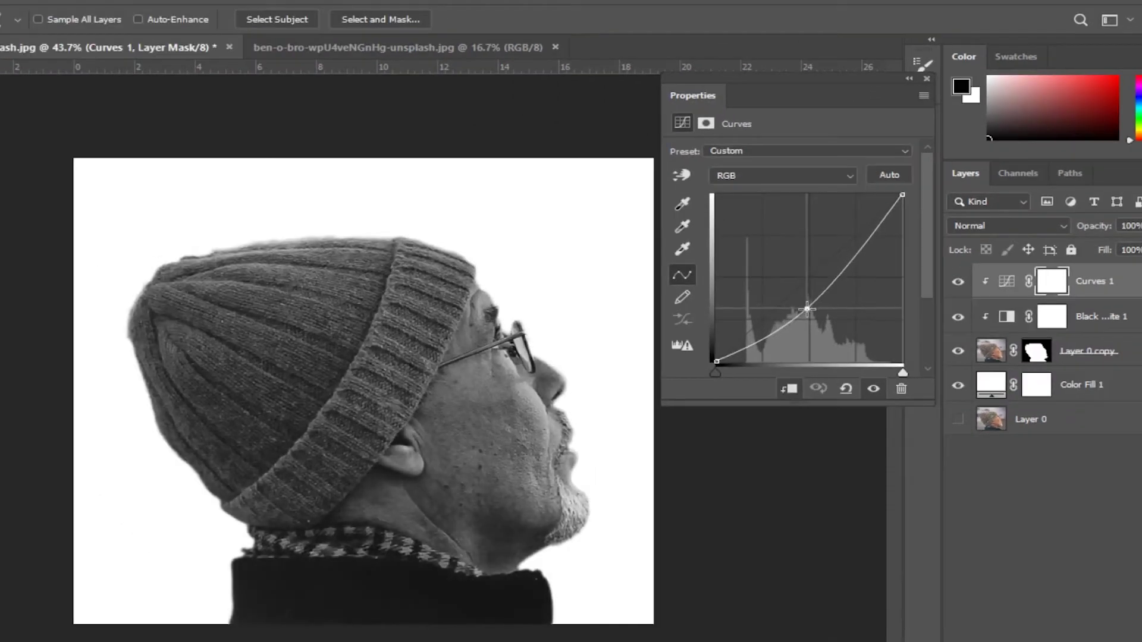
{"action": "left_click_drag", "start_coordinate": [807, 309], "coordinate": [808, 308]}
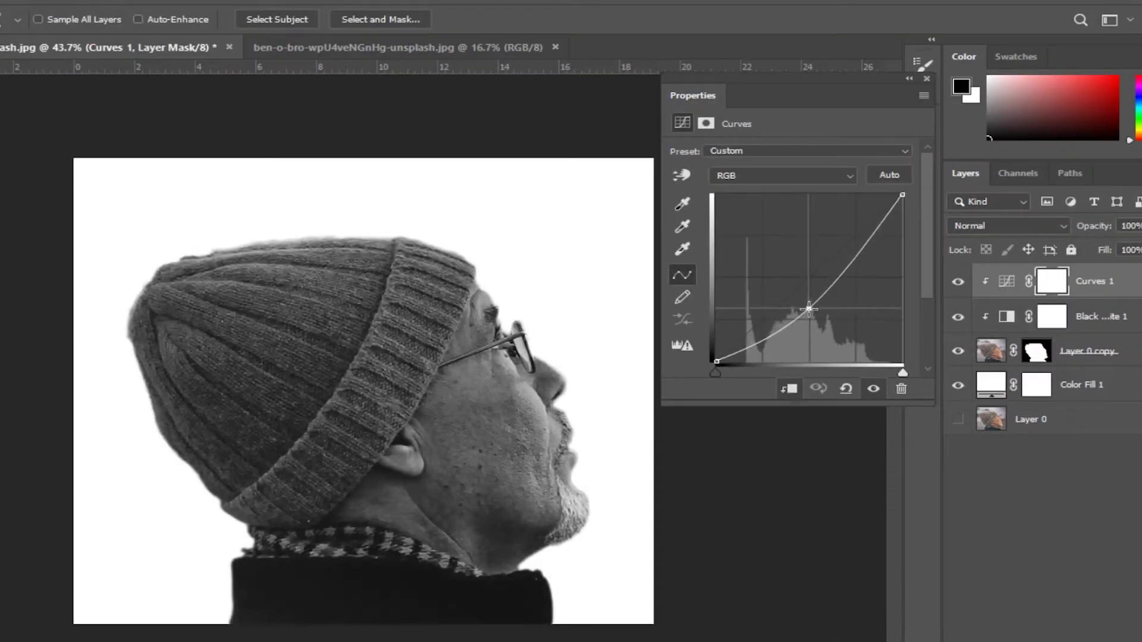
{"action": "left_click", "coordinate": [926, 79]}
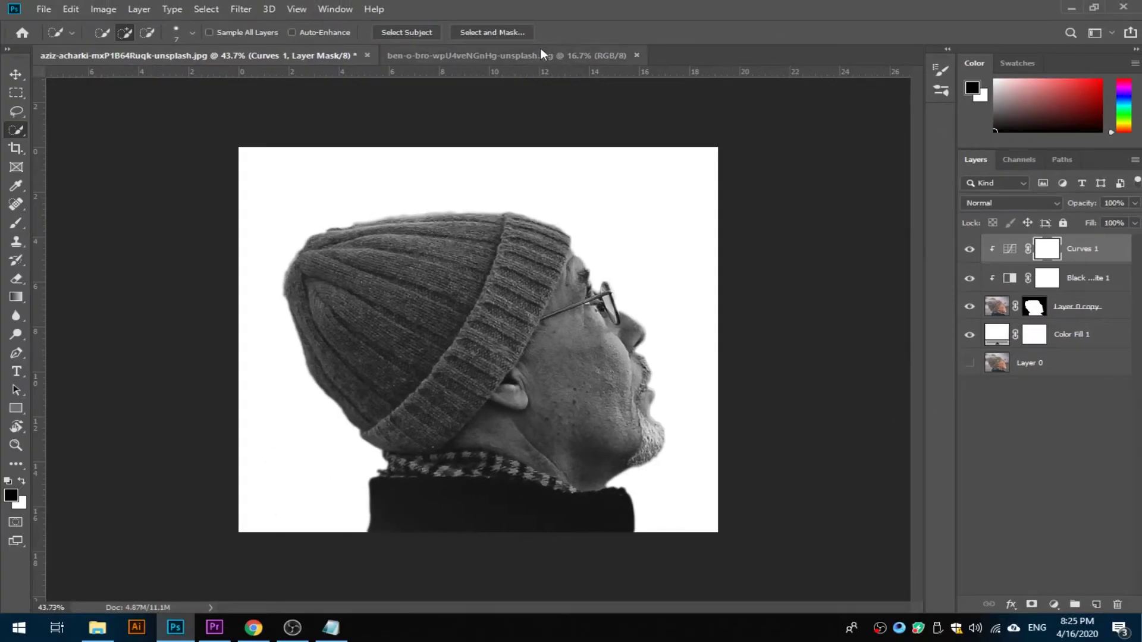
- Convert the cityscape photo's Background to a normal layer and bring it into the portrait document as the top layer
{"action": "left_click", "coordinate": [531, 54]}
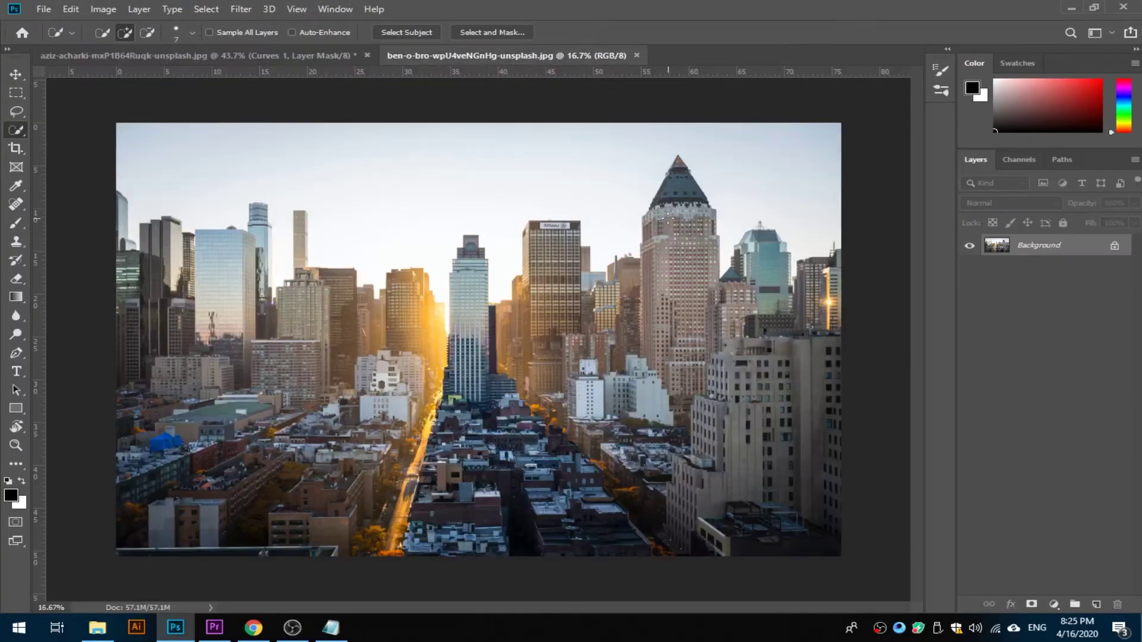
{"action": "left_click", "coordinate": [16, 74]}
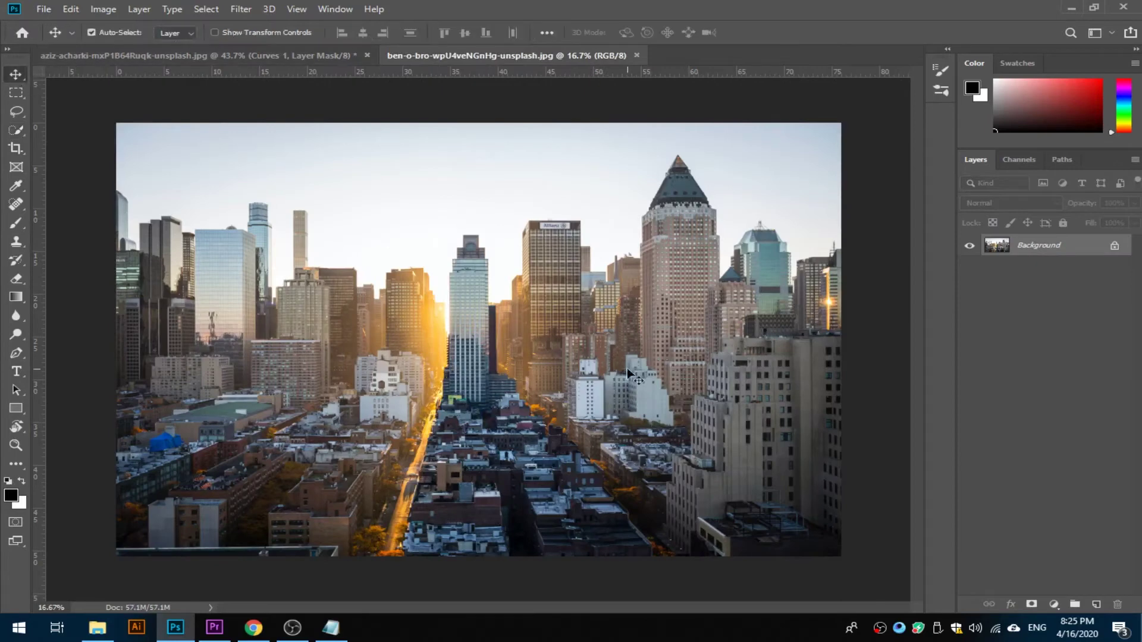
{"action": "left_click_drag", "start_coordinate": [575, 392], "coordinate": [554, 320]}
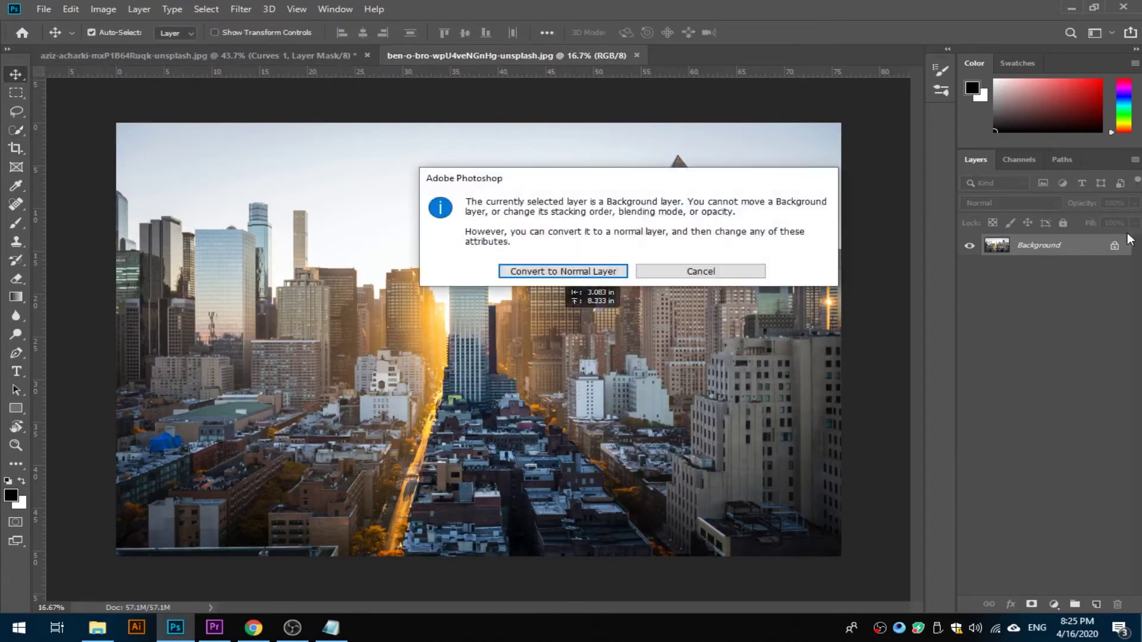
{"action": "left_click", "coordinate": [565, 268]}
{"action": "left_click_drag", "start_coordinate": [604, 366], "coordinate": [538, 358]}
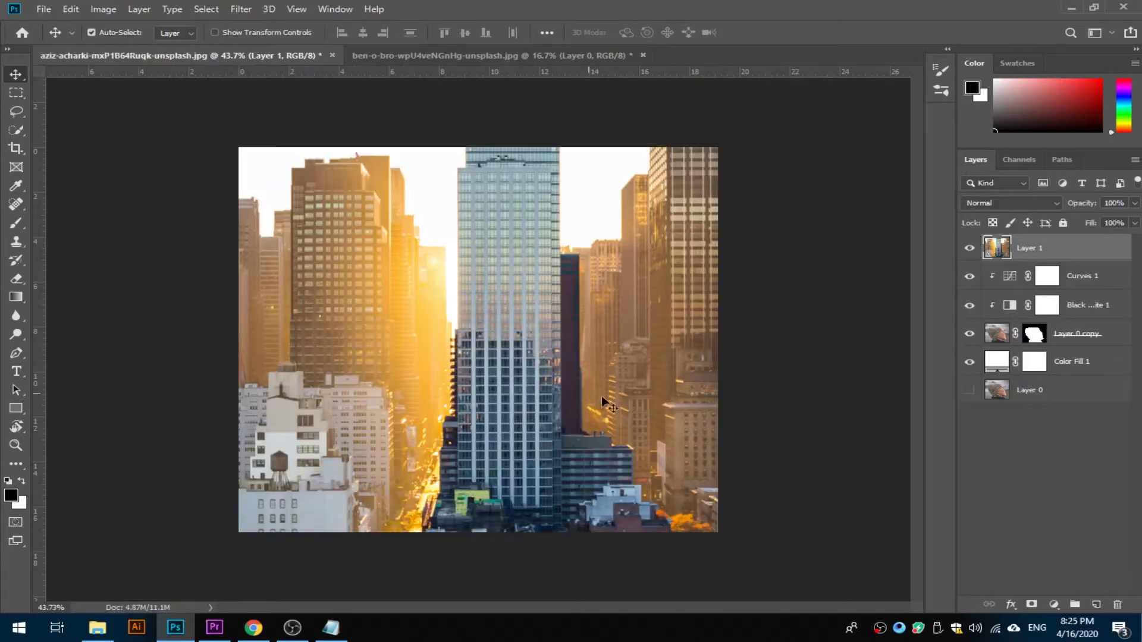
- Scale the cityscape layer down to about 39.88% so it still covers the whole portrait canvas
{"action": "scroll", "coordinate": [726, 392], "scroll_direction": "down", "scroll_amount": 5}
{"action": "key", "text": "ctrl+t"}
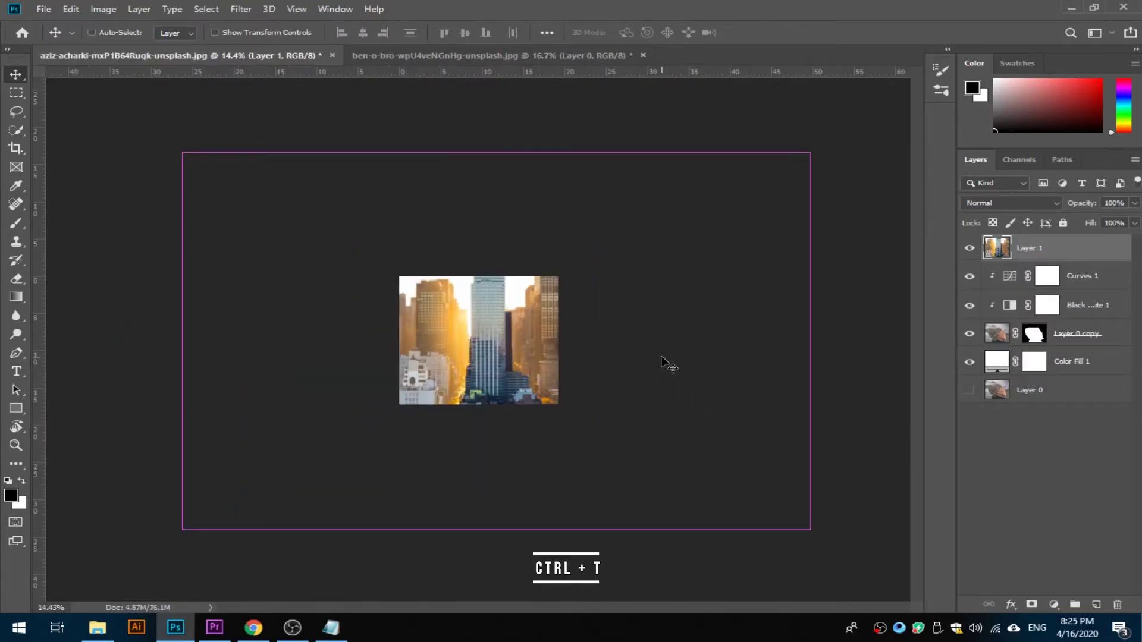
{"action": "left_click_drag", "start_coordinate": [811, 152], "coordinate": [643, 287]}
{"action": "key", "text": "Return"}
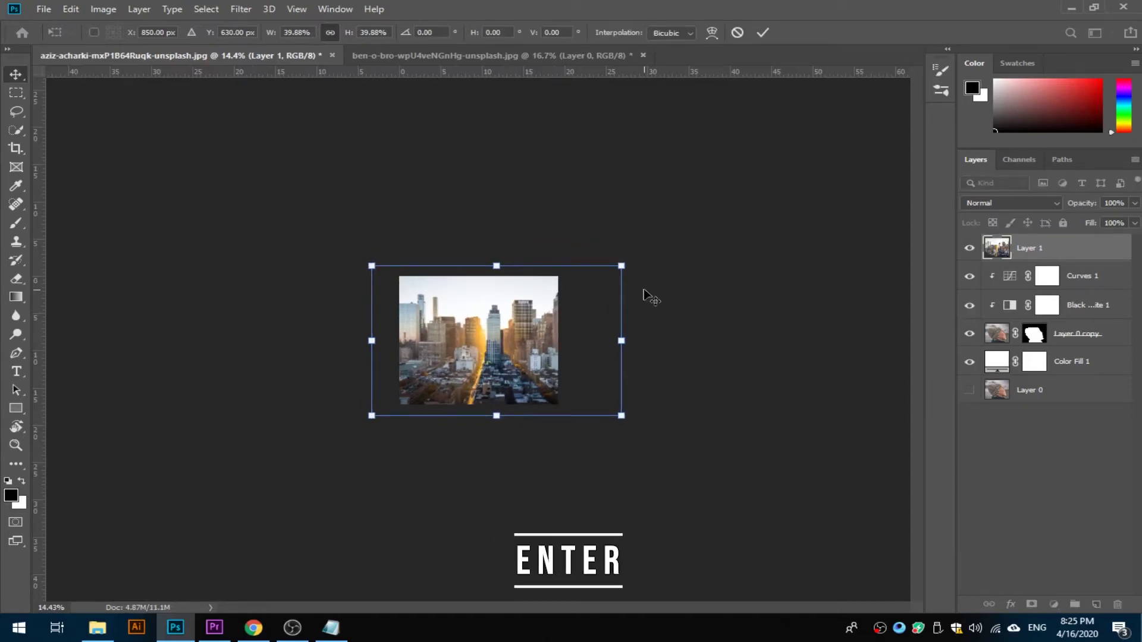
{"action": "key", "text": "ctrl+0"}
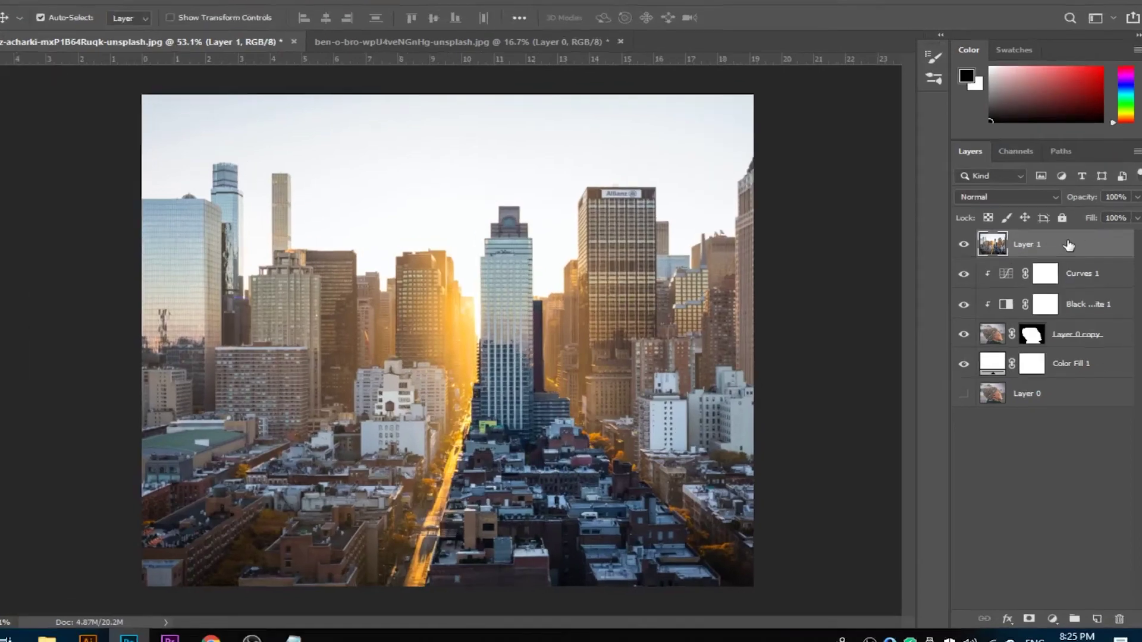
- Clip the cityscape layer, Layer 1, to the masked portrait so it fills only the head silhouette
{"action": "right_click", "coordinate": [1057, 247]}
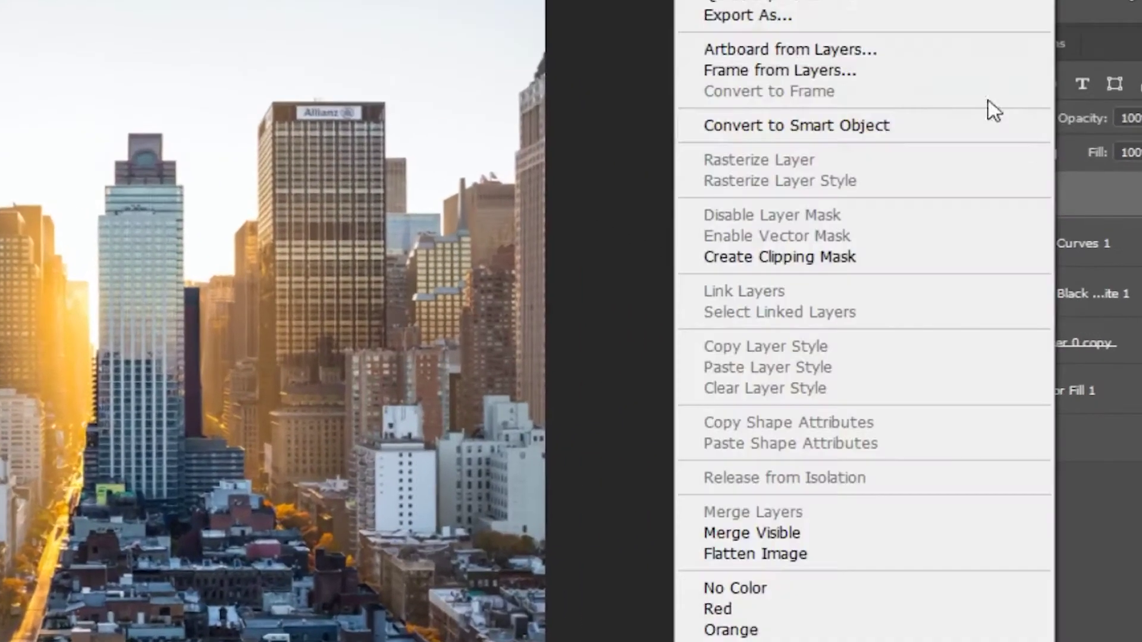
{"action": "left_click", "coordinate": [816, 262]}
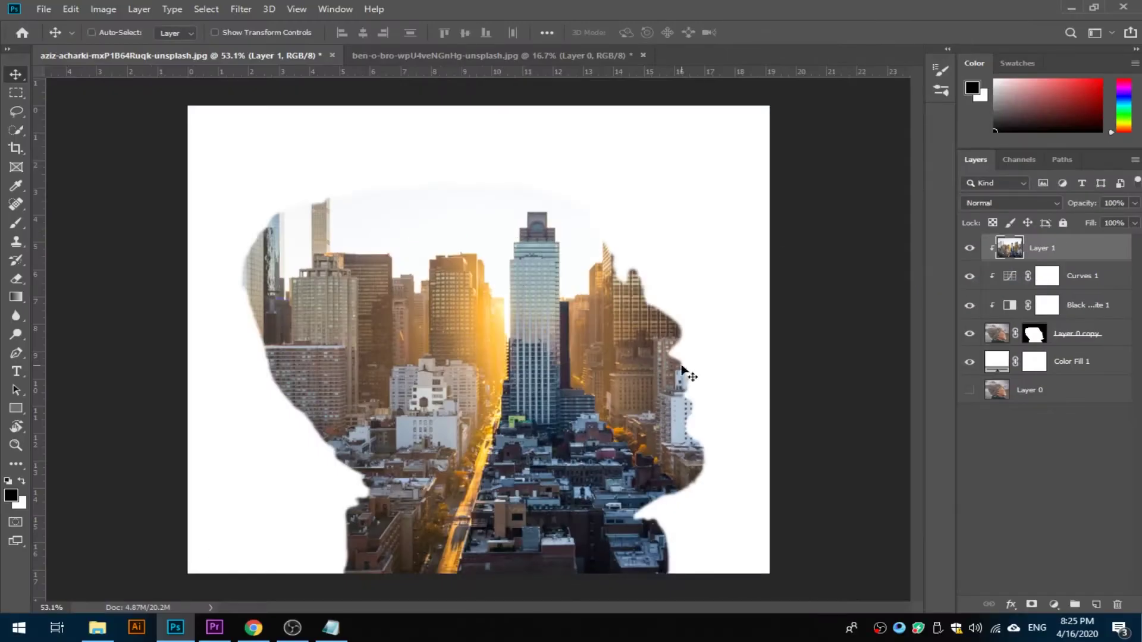
{"action": "mouse_move", "coordinate": [682, 366]}
{"action": "left_mouse_down"}
{"action": "mouse_move", "coordinate": [659, 351]}
{"action": "mouse_move", "coordinate": [671, 349]}
{"action": "left_mouse_up"}
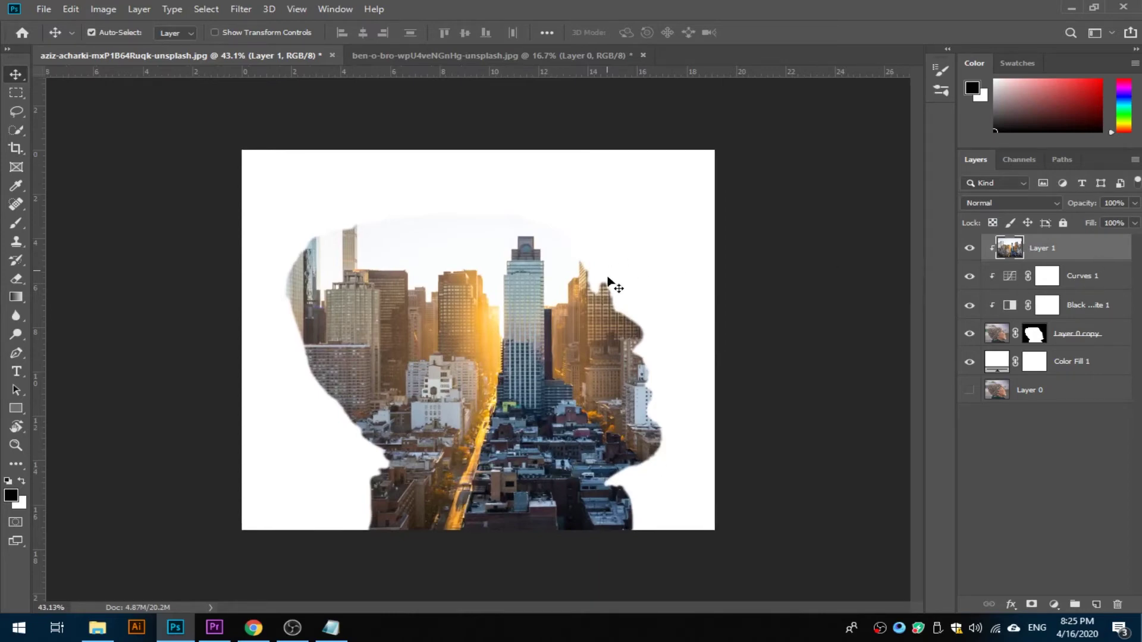
- Enlarge the clipped cityscape to about 103.92% and shift it left so the tall buildings fill the head
{"action": "key", "text": "ctrl+t"}
{"action": "left_click_drag", "start_coordinate": [499, 405], "coordinate": [402, 383]}
{"action": "key", "text": "ctrl+minus"}
{"action": "key", "text": "ctrl+minus"}
{"action": "left_click_drag", "start_coordinate": [672, 203], "coordinate": [682, 194]}
{"action": "left_click_drag", "start_coordinate": [514, 398], "coordinate": [472, 380]}
{"action": "key", "text": "Return"}
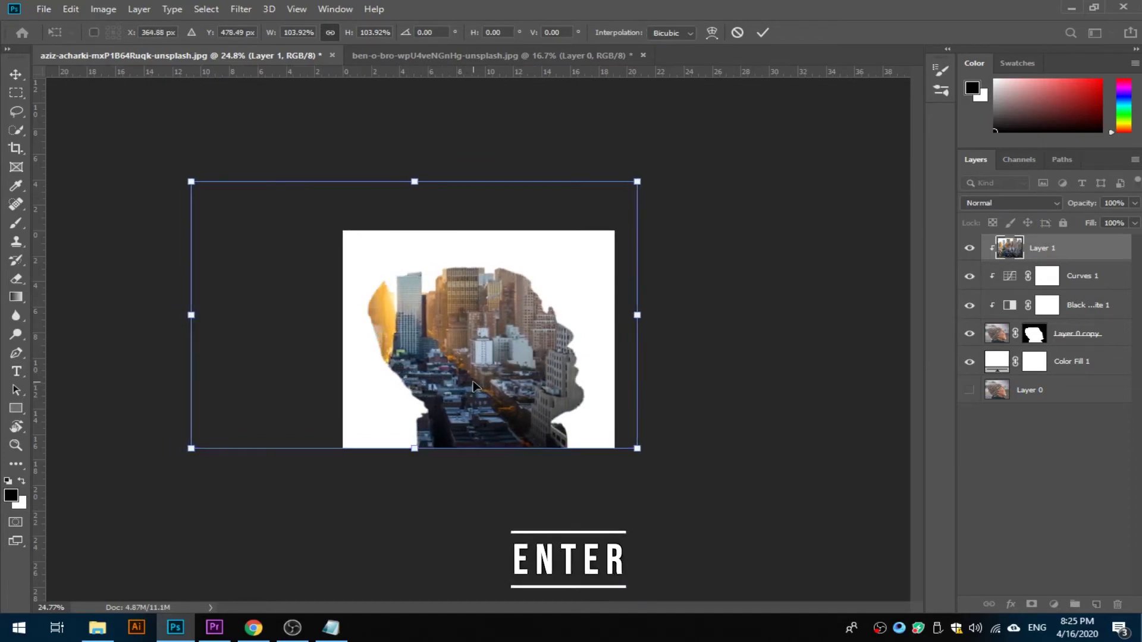
{"action": "key", "text": "ctrl+0"}
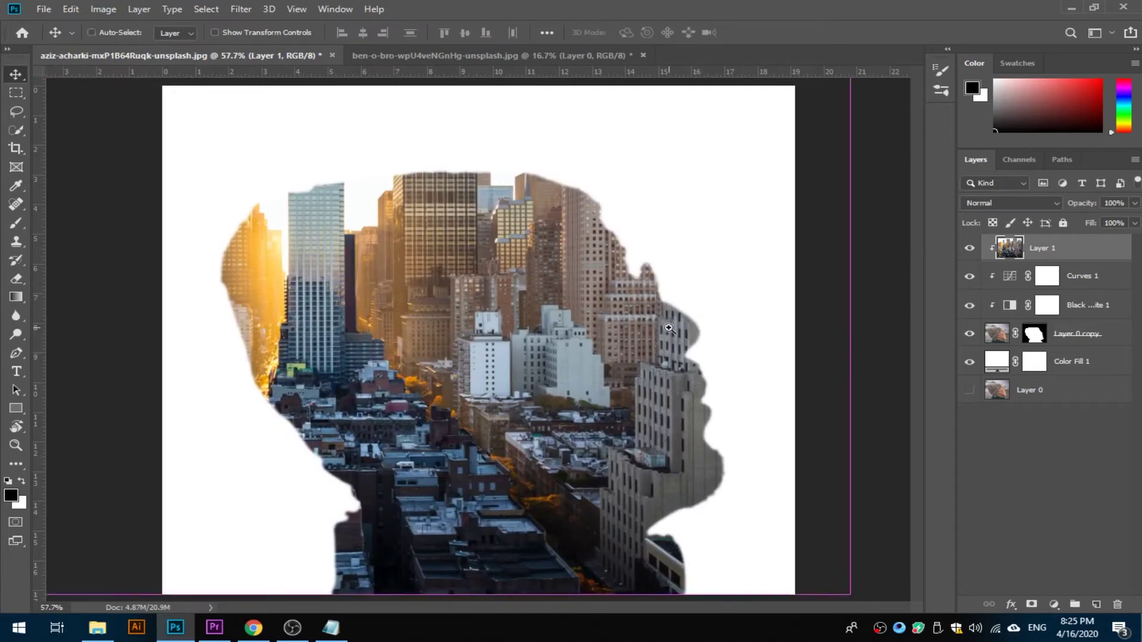
{"action": "left_click_drag", "start_coordinate": [696, 358], "coordinate": [676, 359]}
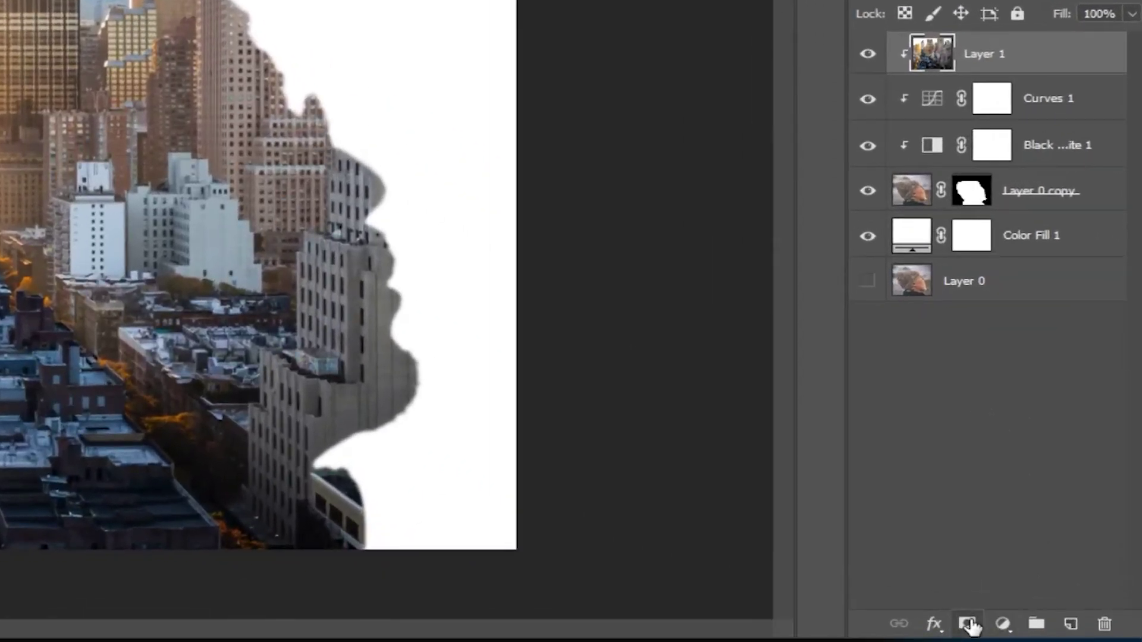
- Add a layer mask to Layer 1 and paint it with a soft black 355 px brush at 16% flow to reveal the man's face
{"action": "left_click", "coordinate": [966, 623]}
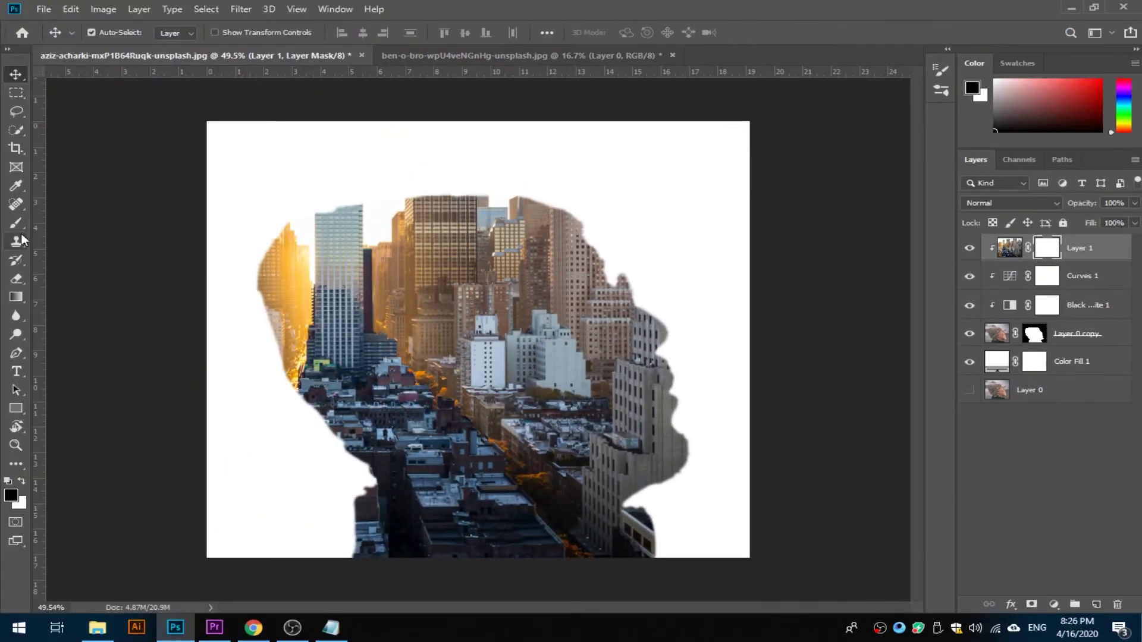
{"action": "left_click", "coordinate": [16, 224]}
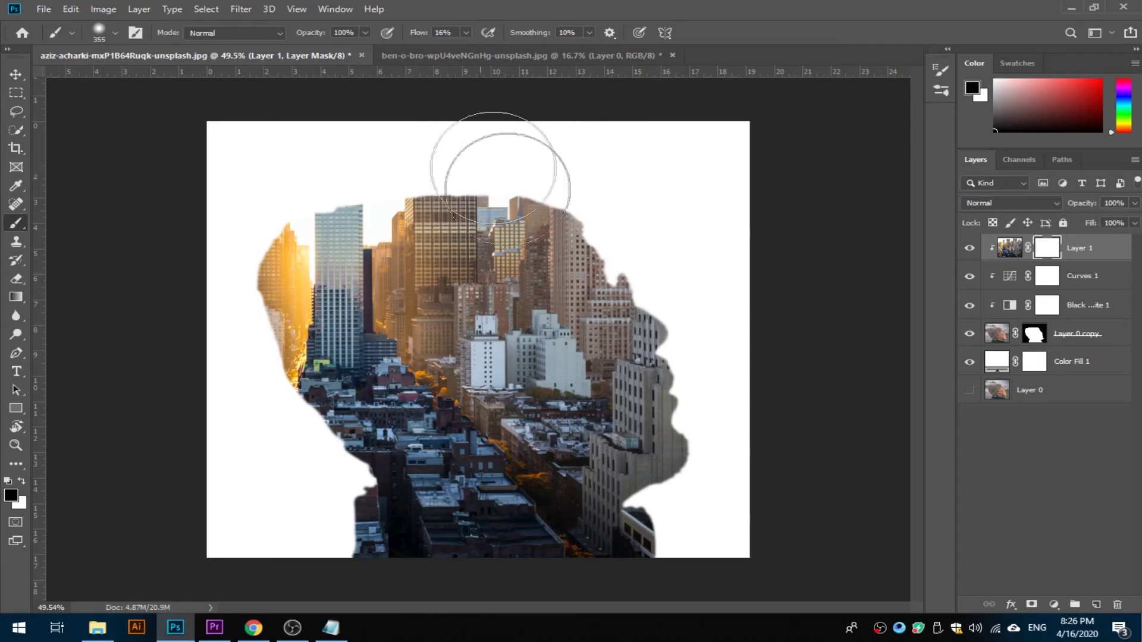
{"action": "mouse_move", "coordinate": [654, 350]}
{"action": "left_mouse_down"}
{"action": "mouse_move", "coordinate": [696, 478]}
{"action": "mouse_move", "coordinate": [641, 299]}
{"action": "mouse_move", "coordinate": [578, 191]}
{"action": "mouse_move", "coordinate": [674, 422]}
{"action": "mouse_move", "coordinate": [713, 465]}
{"action": "mouse_move", "coordinate": [625, 263]}
{"action": "mouse_move", "coordinate": [570, 184]}
{"action": "mouse_move", "coordinate": [574, 238]}
{"action": "mouse_move", "coordinate": [646, 347]}
{"action": "mouse_move", "coordinate": [654, 274]}
{"action": "mouse_move", "coordinate": [695, 453]}
{"action": "mouse_move", "coordinate": [598, 215]}
{"action": "mouse_move", "coordinate": [541, 213]}
{"action": "mouse_move", "coordinate": [598, 303]}
{"action": "mouse_move", "coordinate": [634, 402]}
{"action": "mouse_move", "coordinate": [702, 456]}
{"action": "mouse_move", "coordinate": [575, 216]}
{"action": "mouse_move", "coordinate": [610, 227]}
{"action": "left_mouse_up"}
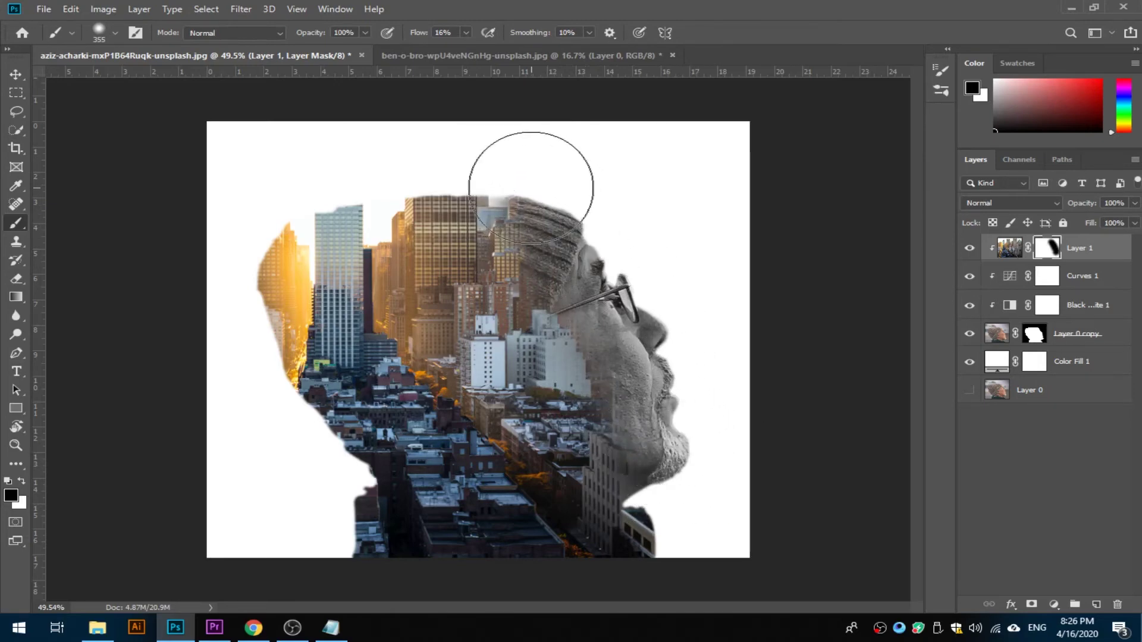
{"action": "scroll", "coordinate": [601, 321], "scroll_direction": "down", "scroll_amount": 3}
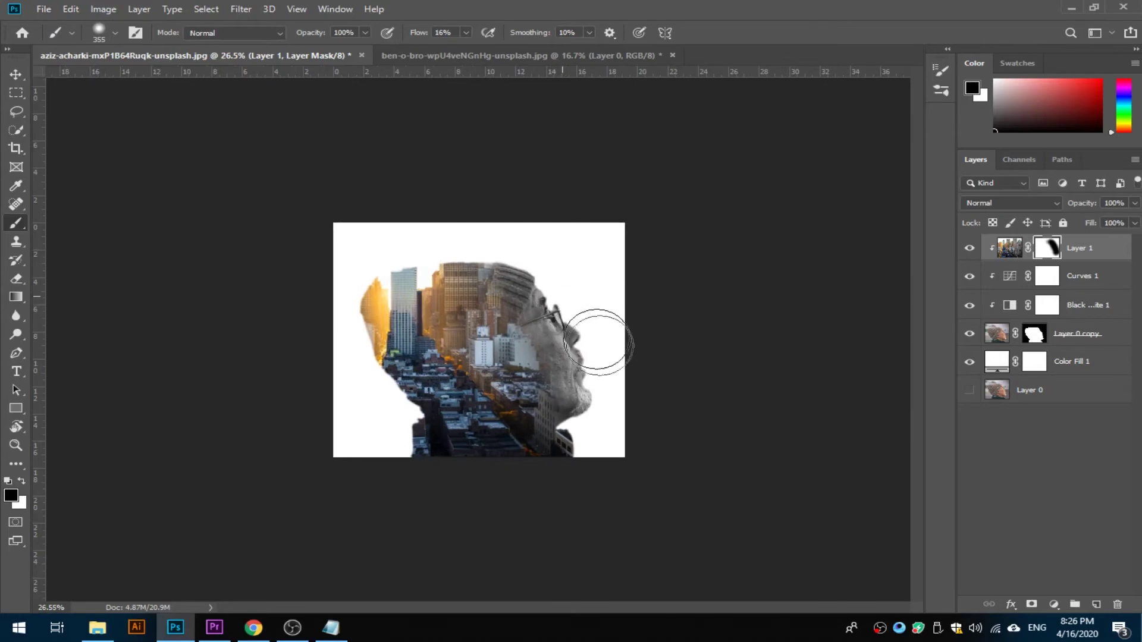
{"action": "left_click", "coordinate": [16, 74]}
{"action": "scroll", "coordinate": [570, 341], "scroll_direction": "up", "scroll_amount": 3}
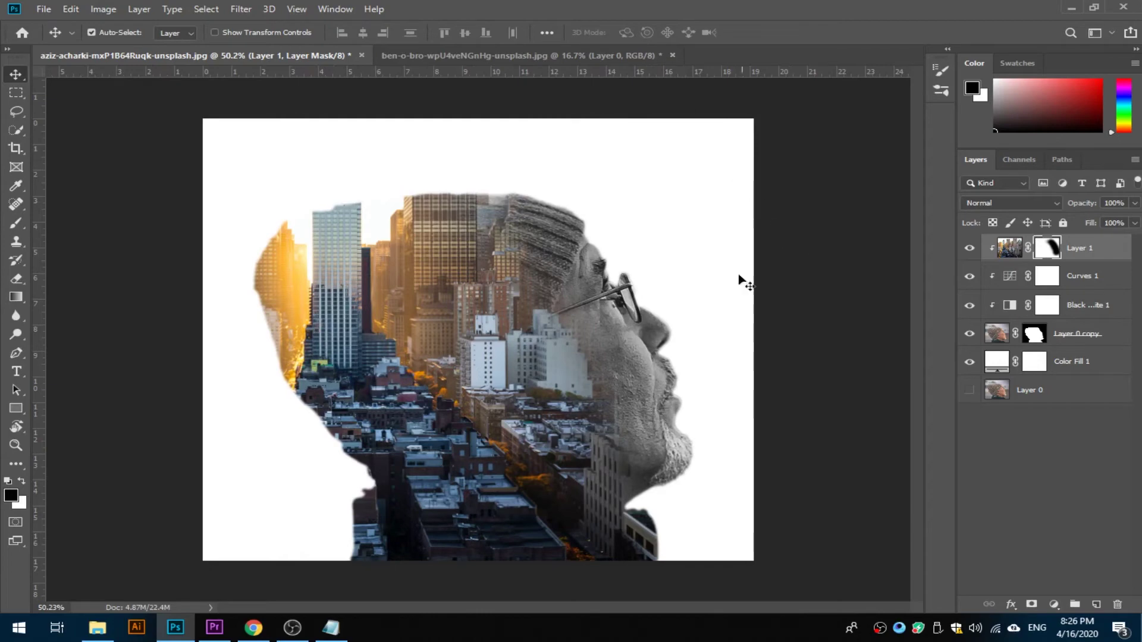
{"action": "scroll", "coordinate": [758, 355], "scroll_direction": "down", "scroll_amount": 3}
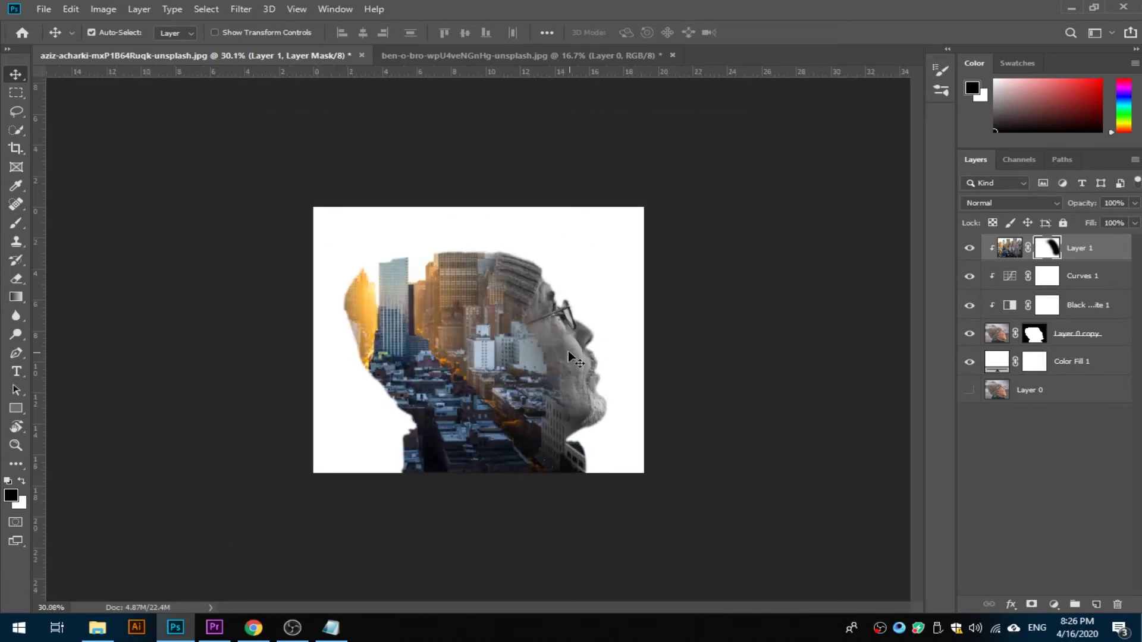
- Bring a second copy of the cityscape photo into the portrait document above all other layers
{"action": "left_click", "coordinate": [485, 54]}
{"action": "left_click_drag", "start_coordinate": [654, 359], "coordinate": [466, 145]}
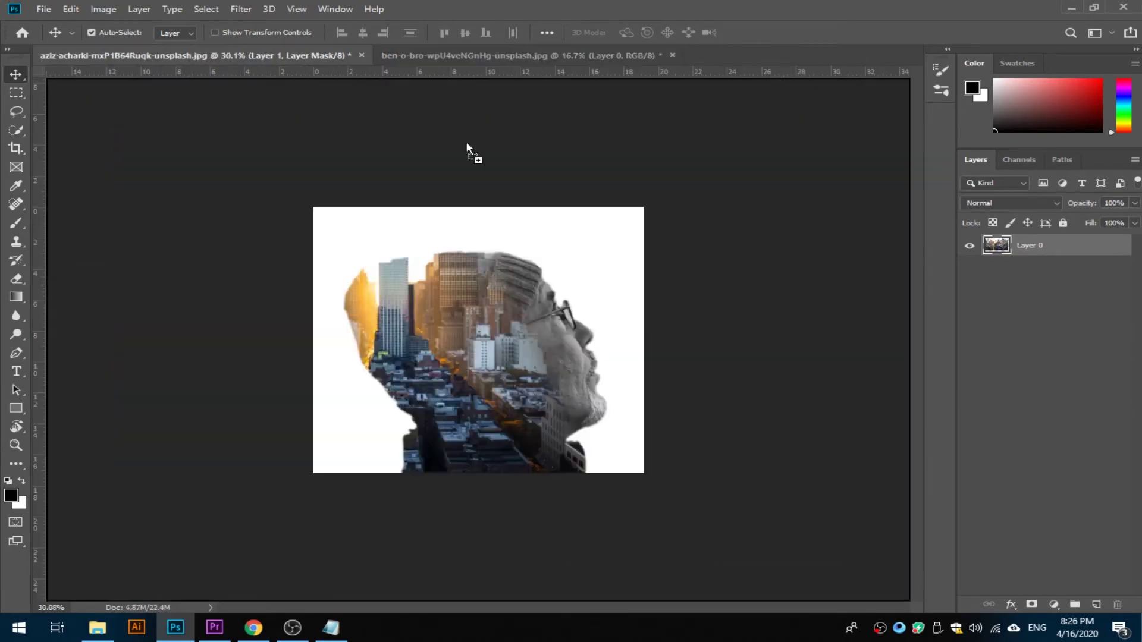
{"action": "left_click_drag", "start_coordinate": [485, 364], "coordinate": [613, 416]}
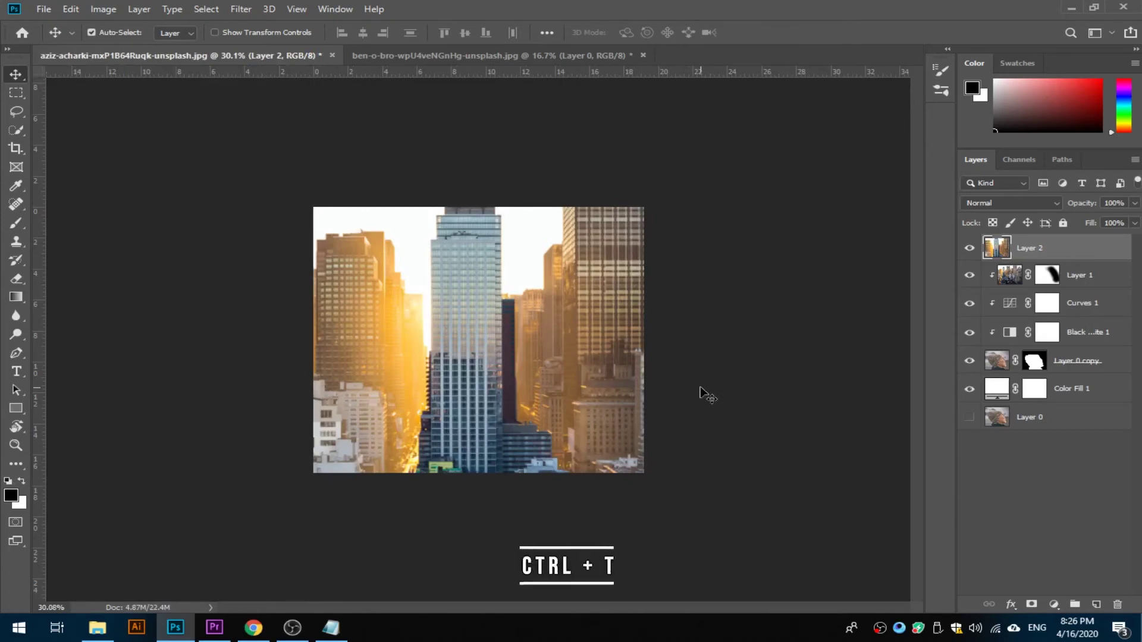
- Scale down the second cityscape layer, Layer 2, and position it so the skyline covers the whole canvas
{"action": "key", "text": "ctrl+t"}
{"action": "left_click_drag", "start_coordinate": [741, 370], "coordinate": [632, 308]}
{"action": "left_click_drag", "start_coordinate": [632, 254], "coordinate": [541, 307]}
{"action": "left_click_drag", "start_coordinate": [477, 337], "coordinate": [558, 359]}
{"action": "key", "text": "Return"}
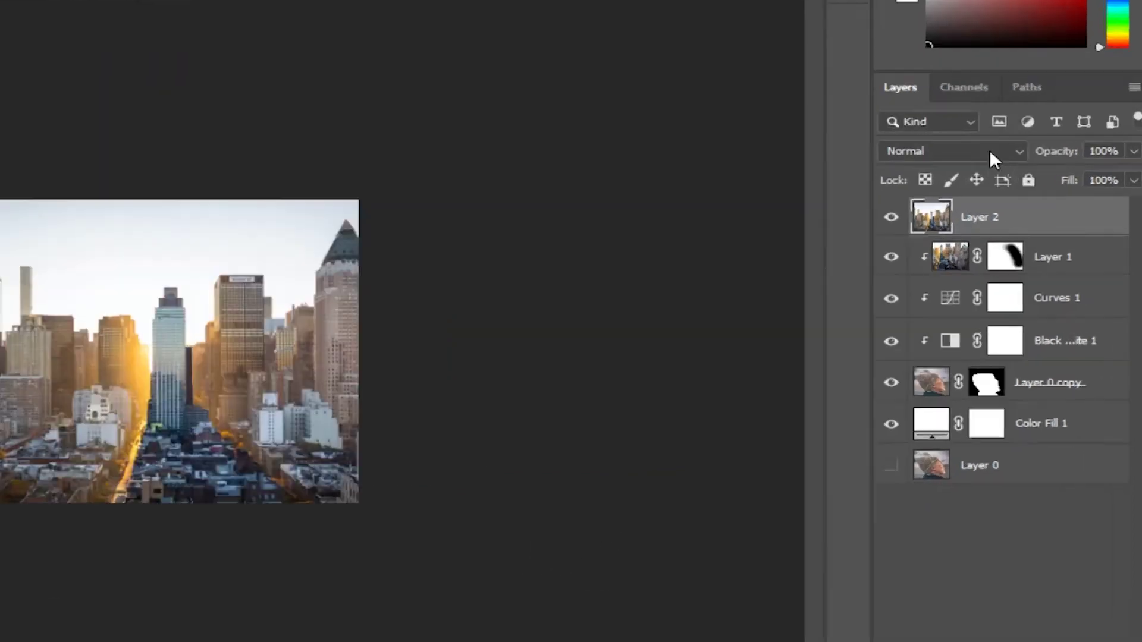
- Set Layer 2's blend mode to Multiply and lower its opacity to 36%
{"action": "left_click", "coordinate": [991, 152]}
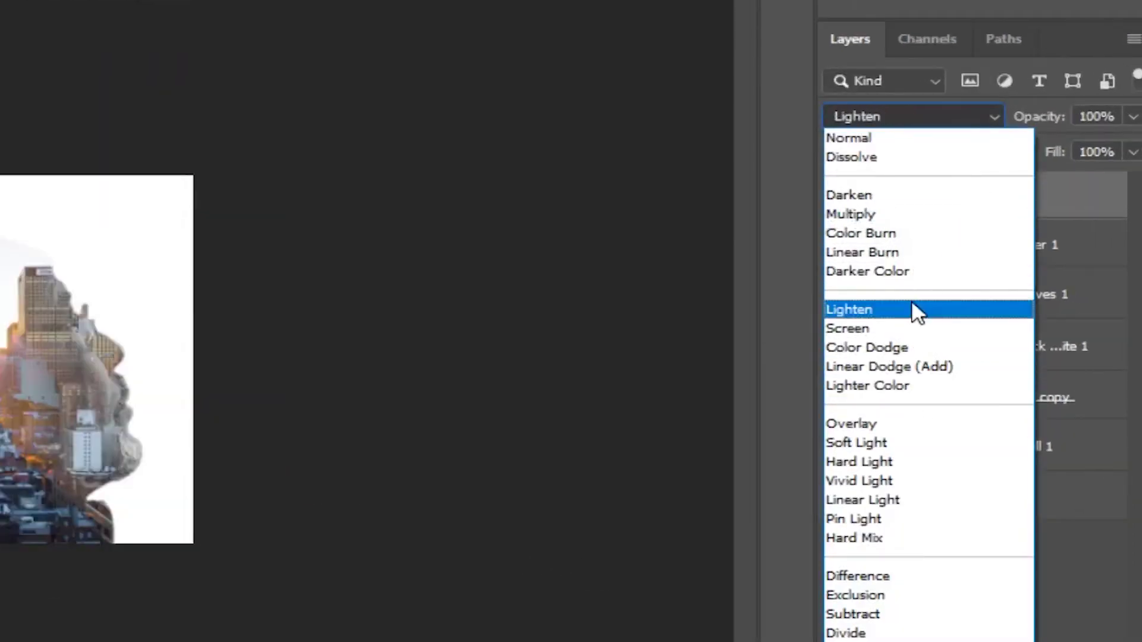
{"action": "left_click", "coordinate": [914, 217]}
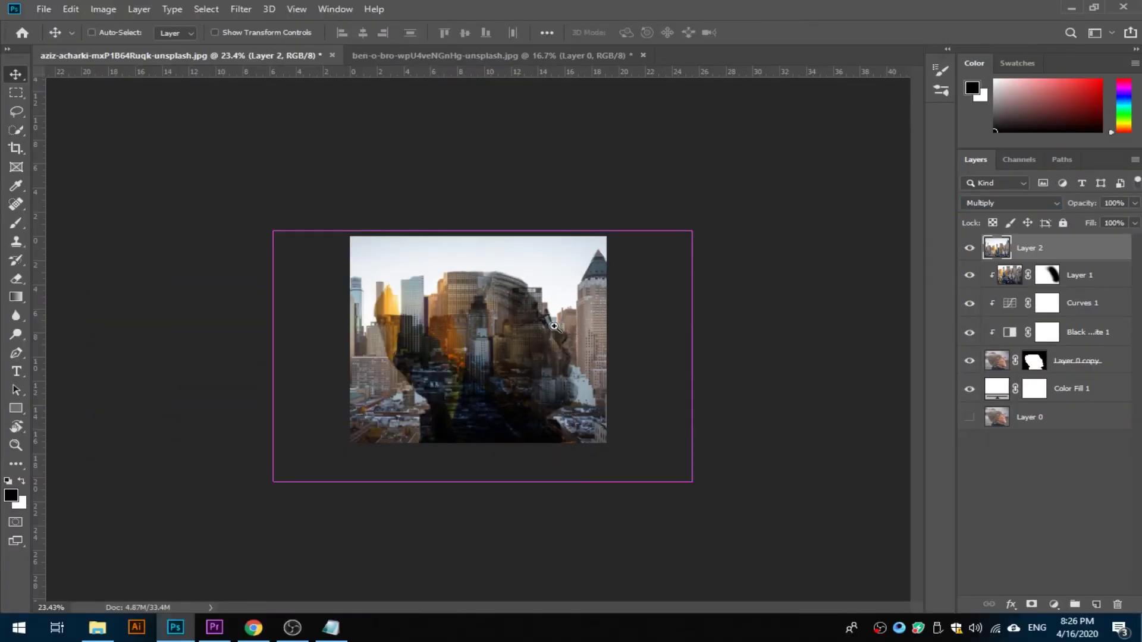
{"action": "key", "text": "ctrl+0"}
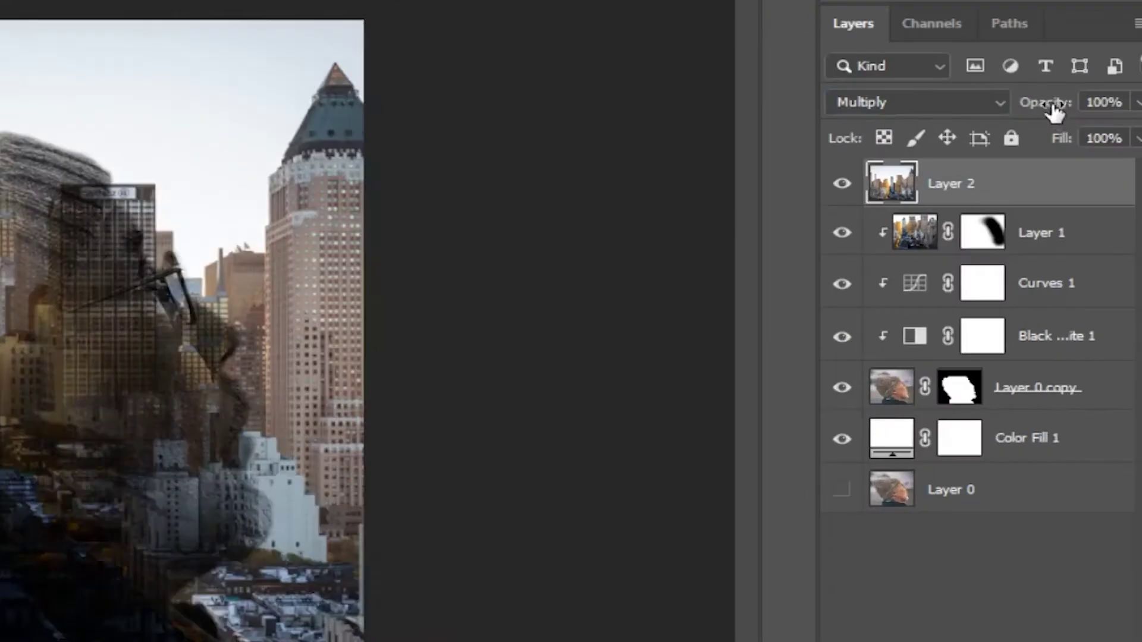
{"action": "left_click_drag", "start_coordinate": [1084, 209], "coordinate": [1065, 203]}
{"action": "left_click_drag", "start_coordinate": [1050, 112], "coordinate": [1041, 113]}
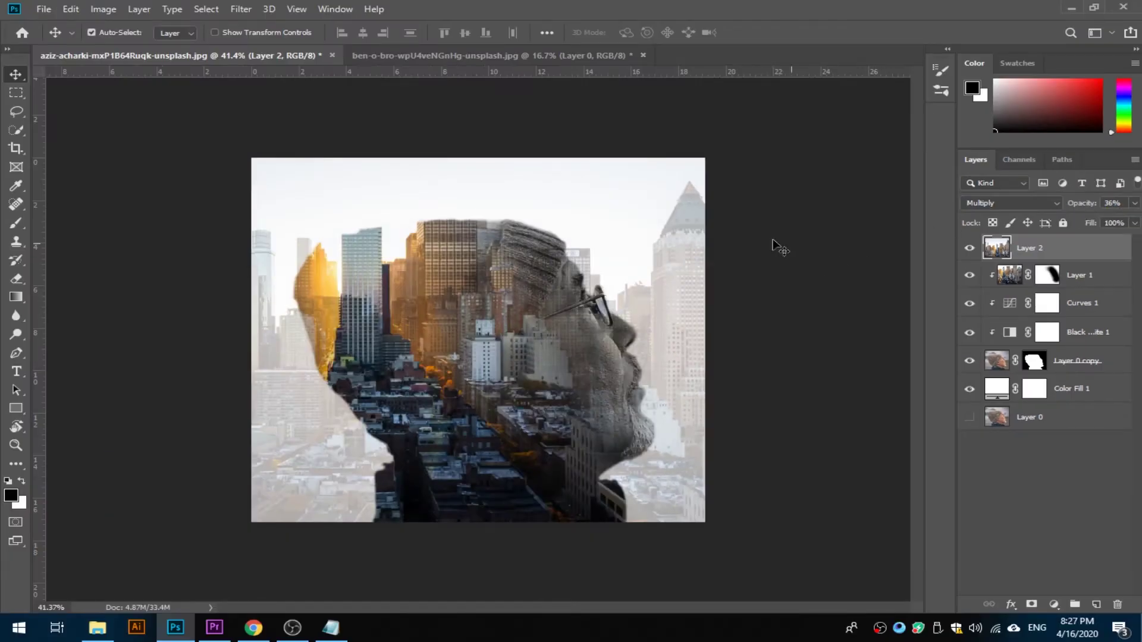
{"action": "mouse_move", "coordinate": [569, 322]}
{"action": "left_mouse_down"}
{"action": "mouse_move", "coordinate": [601, 326]}
{"action": "mouse_move", "coordinate": [576, 324]}
{"action": "left_mouse_up"}
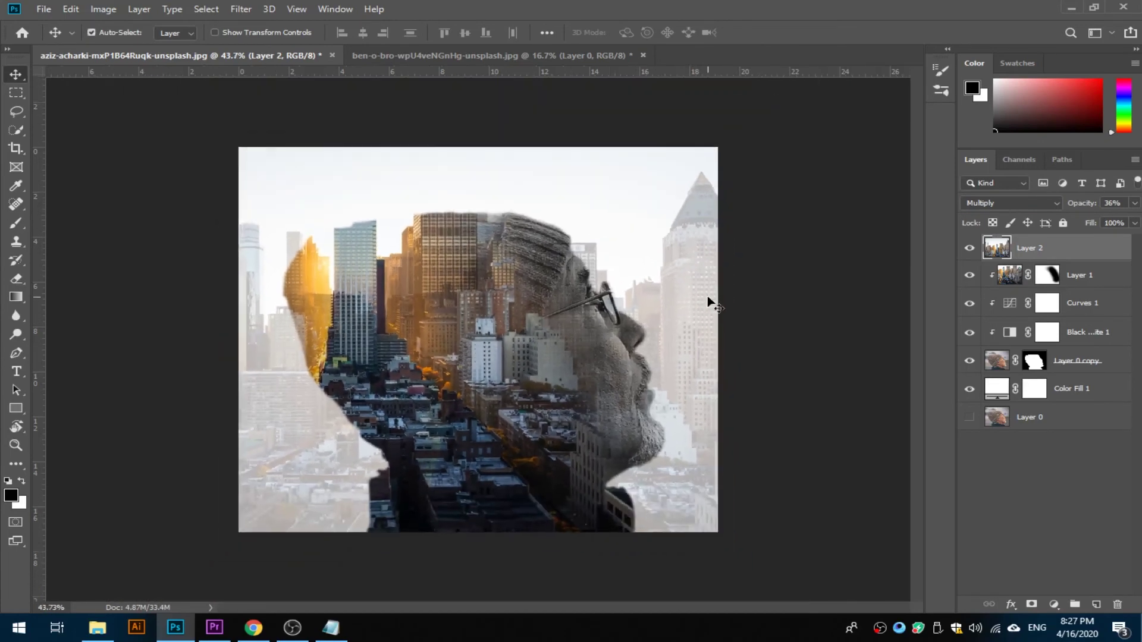
- Move Layer 2 and scale it to about 104.81%, aligning its buildings with the matching ones inside the head silhouette
{"action": "left_click_drag", "start_coordinate": [731, 311], "coordinate": [582, 227]}
{"action": "key", "text": "ctrl+t"}
{"action": "left_click_drag", "start_coordinate": [765, 521], "coordinate": [785, 534]}
{"action": "mouse_move", "coordinate": [689, 400]}
{"action": "left_mouse_down"}
{"action": "mouse_move", "coordinate": [672, 394]}
{"action": "mouse_move", "coordinate": [681, 395]}
{"action": "left_mouse_up"}
{"action": "left_click_drag", "start_coordinate": [782, 532], "coordinate": [791, 535]}
{"action": "left_click_drag", "start_coordinate": [690, 423], "coordinate": [660, 423]}
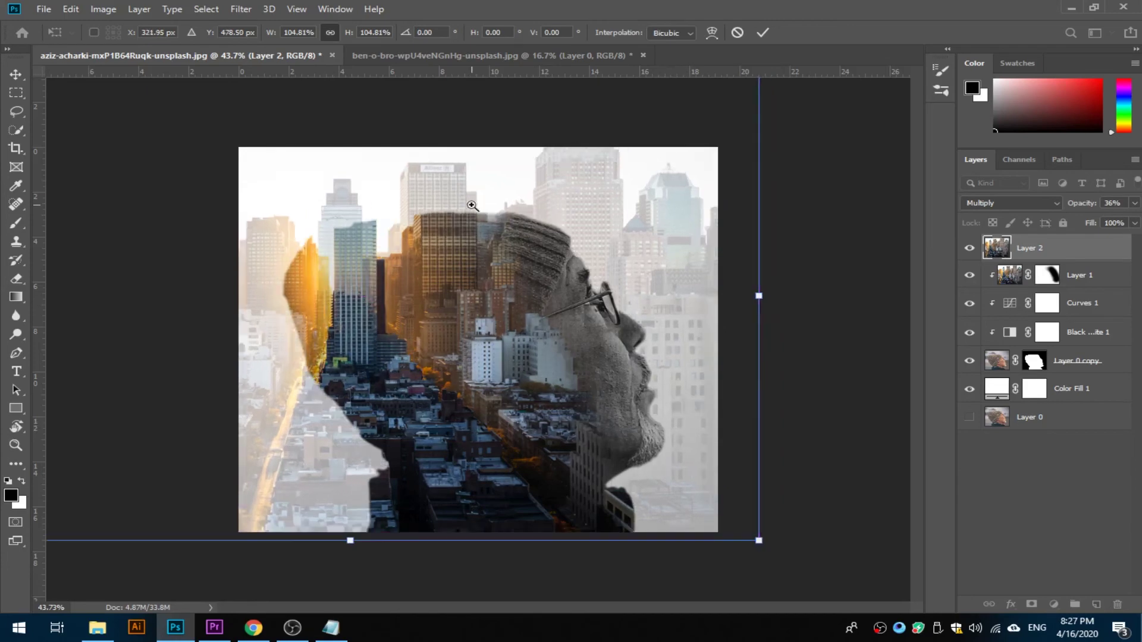
{"action": "scroll", "coordinate": [473, 227], "scroll_direction": "up", "scroll_amount": 5}
{"action": "left_click_drag", "start_coordinate": [452, 161], "coordinate": [476, 157]}
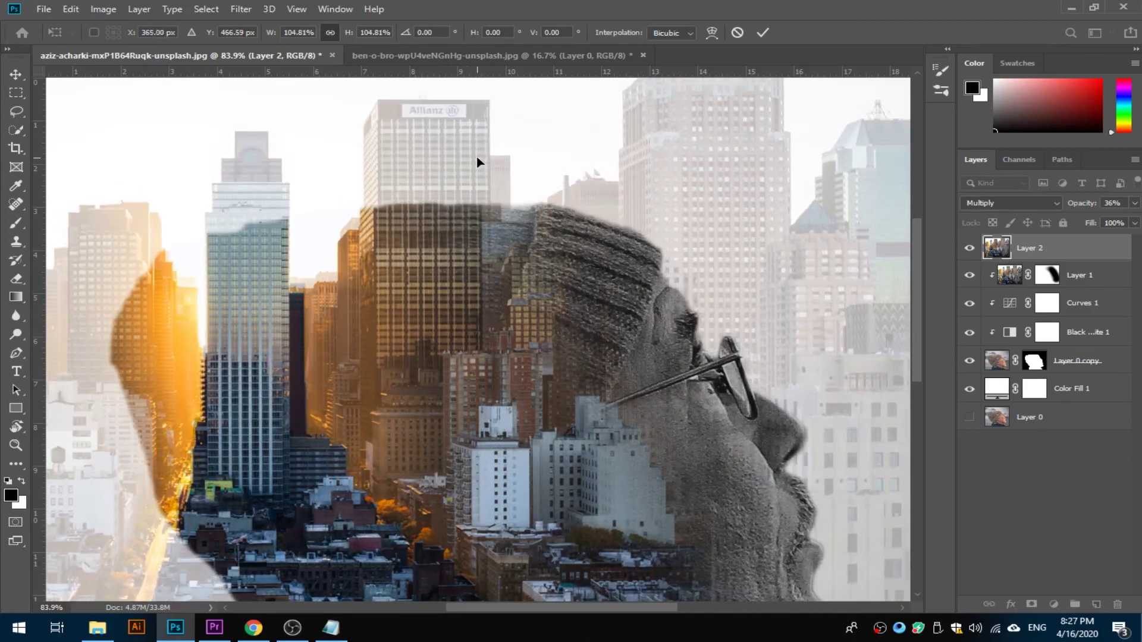
{"action": "key", "text": "Return"}
{"action": "scroll", "coordinate": [635, 344], "scroll_direction": "down", "scroll_amount": 5}
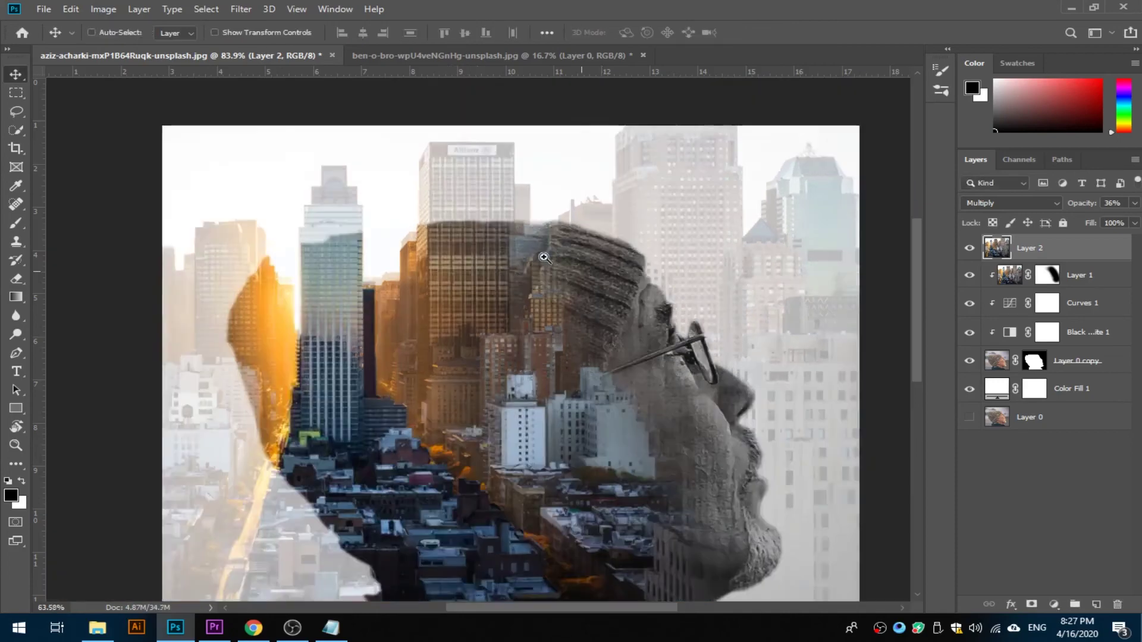